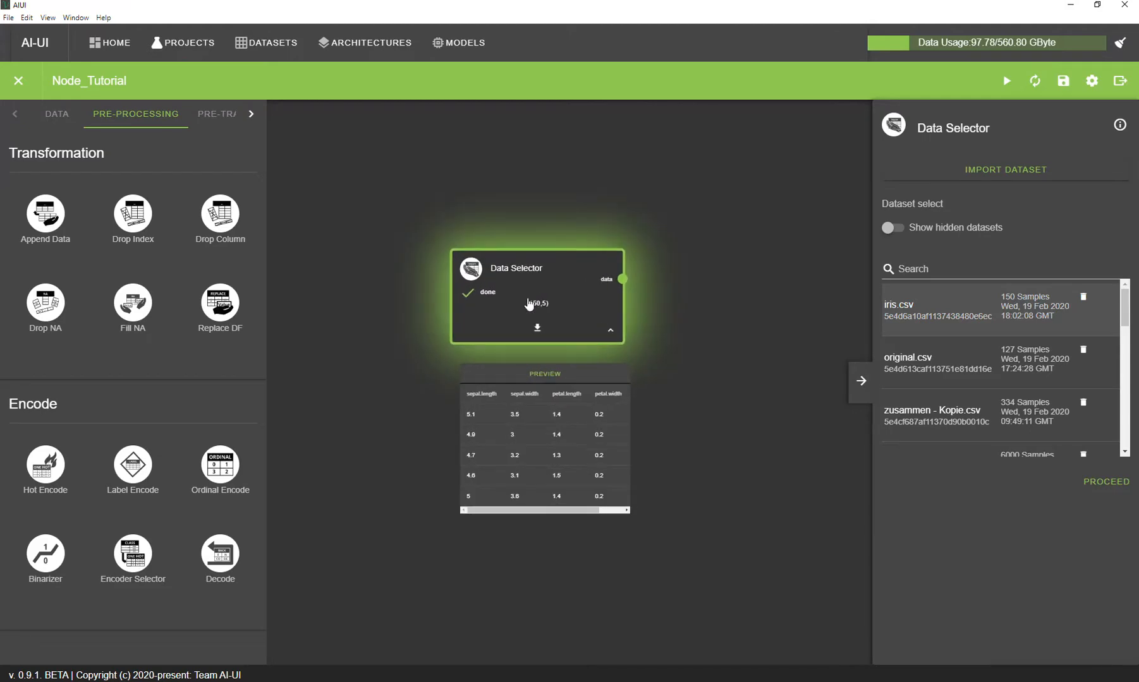
scroll(686, 307, down, 1)
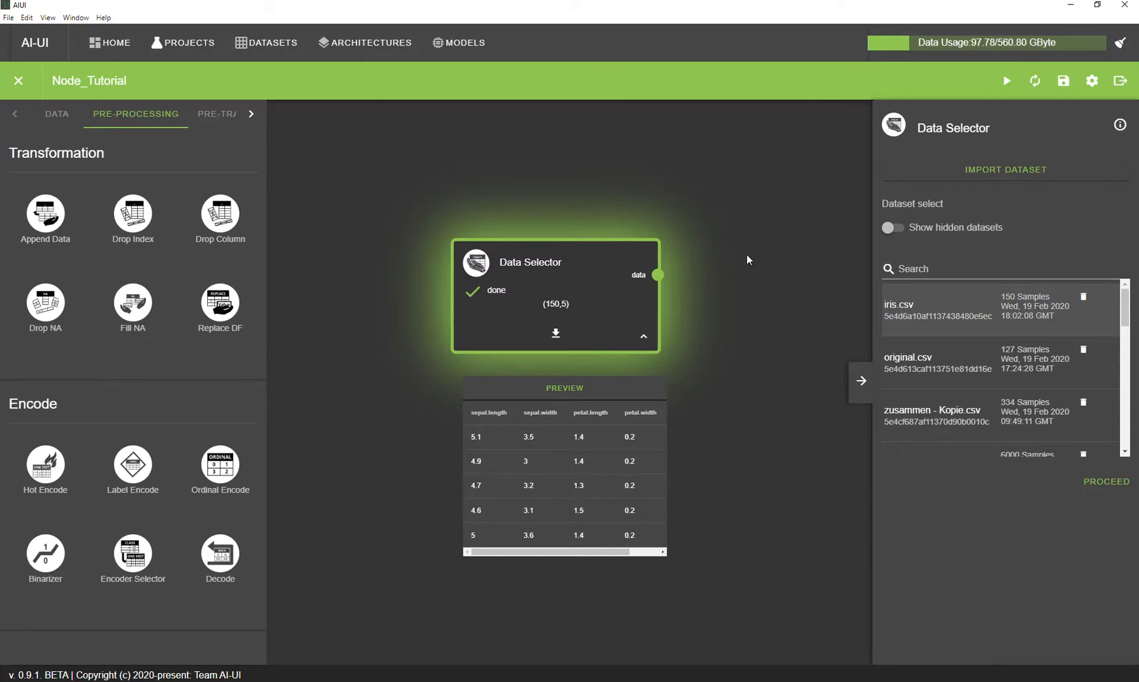
scroll(742, 249, down, 2)
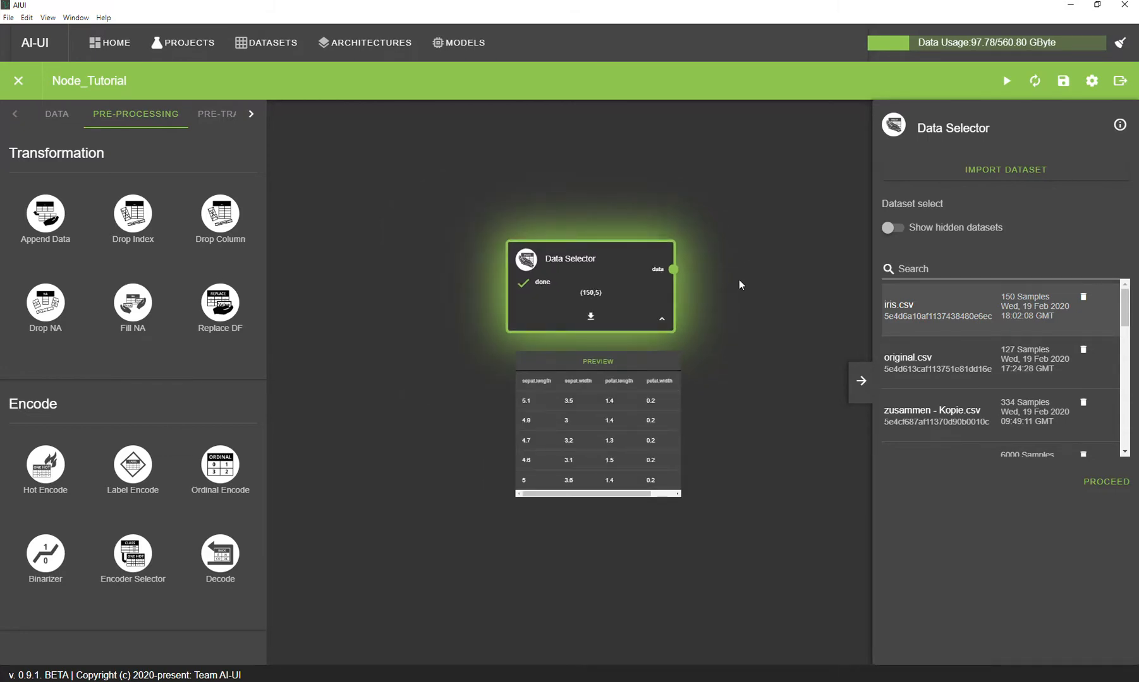
scroll(734, 280, up, 1)
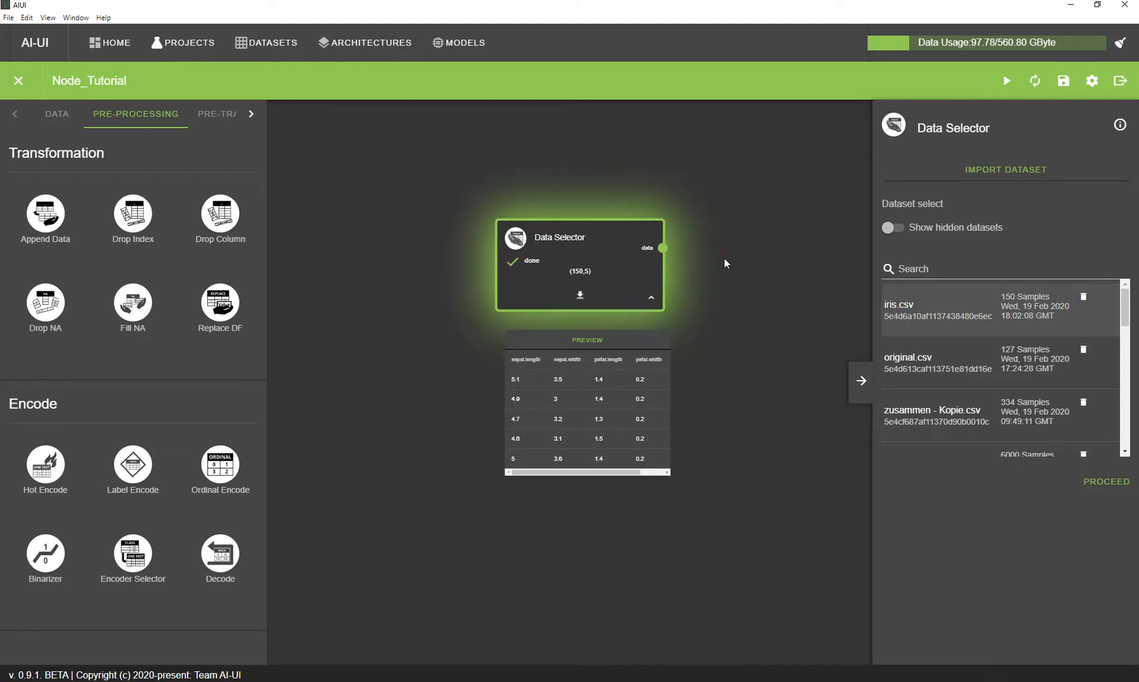
scroll(726, 259, down, 1)
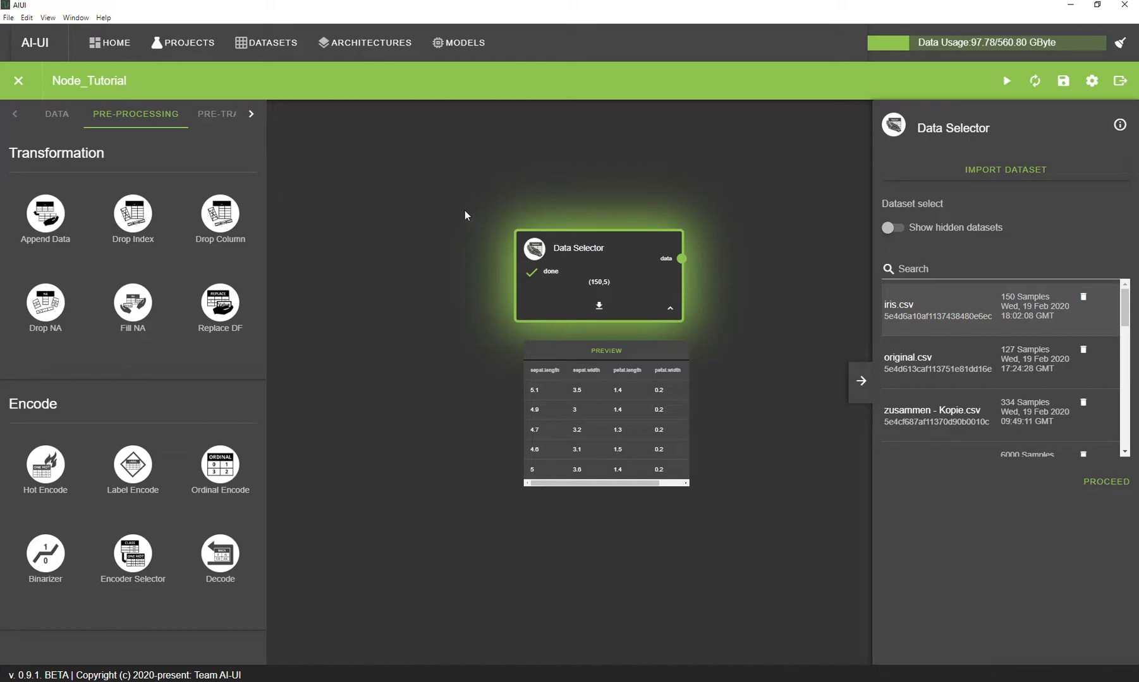
scroll(450, 220, down, 1)
drag(405, 237, 441, 247)
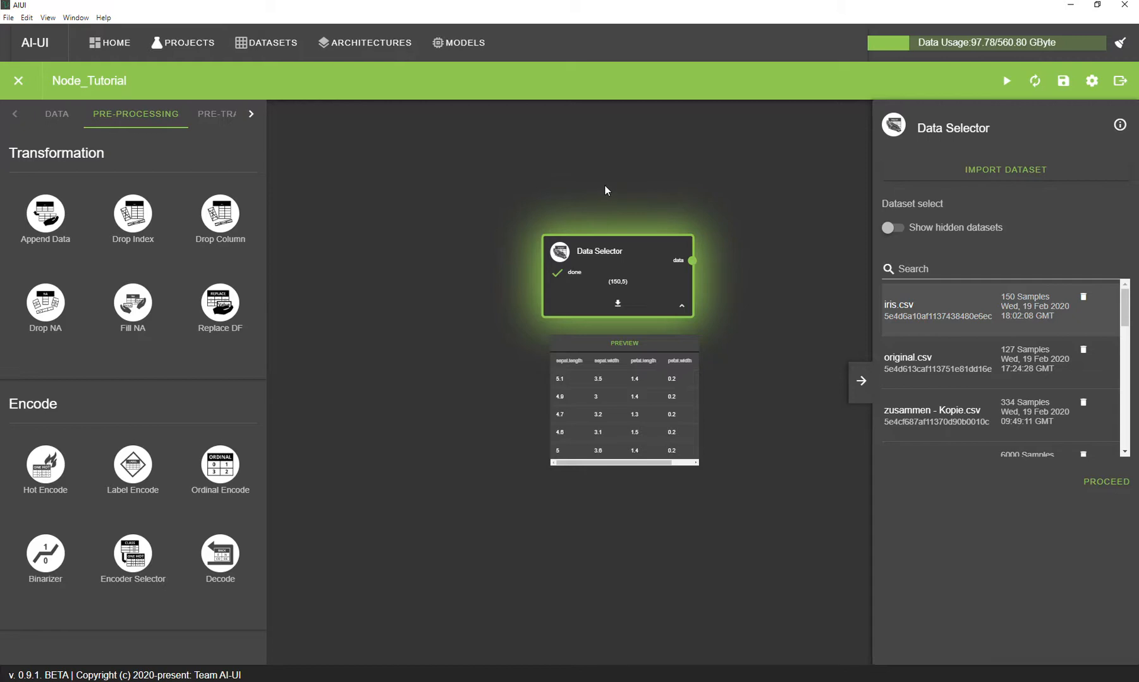
drag(622, 181, 609, 202)
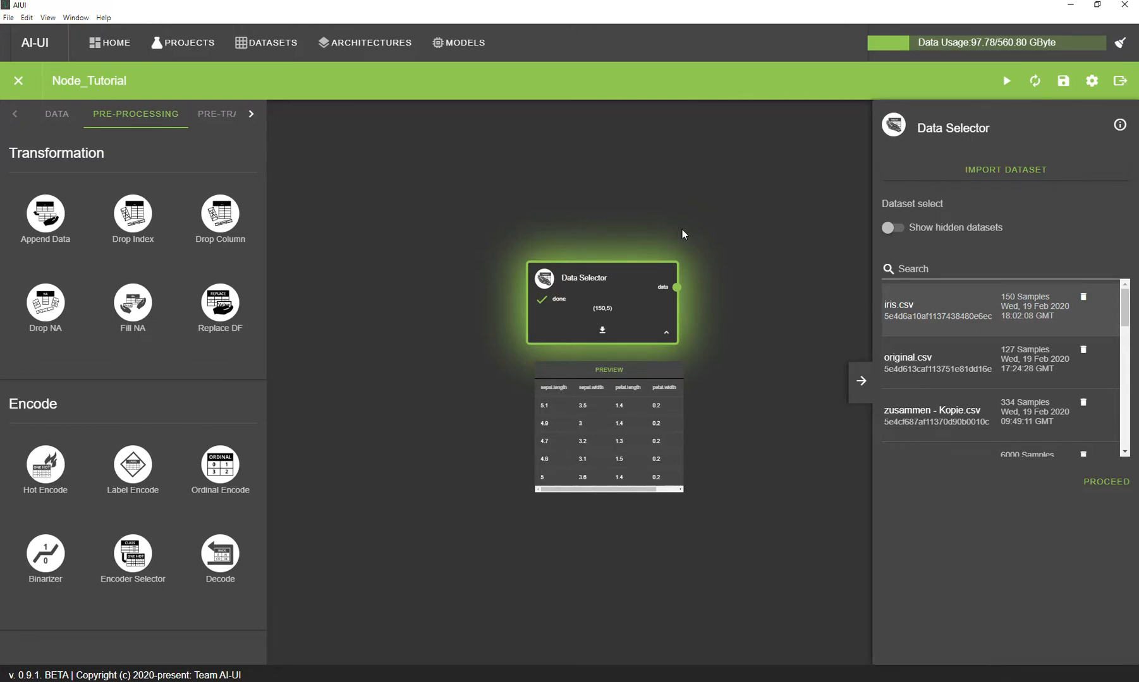
drag(739, 242, 666, 217)
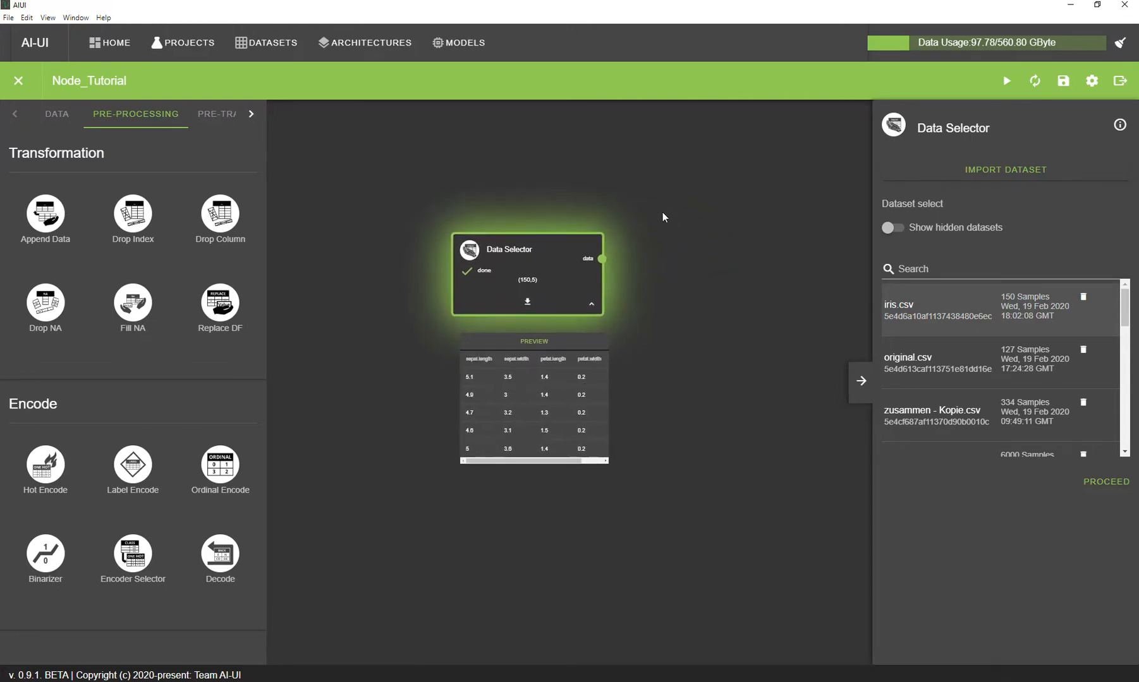
Step: Add a second Data Selector node below the first one's preview and load iris.csv into it
click(58, 115)
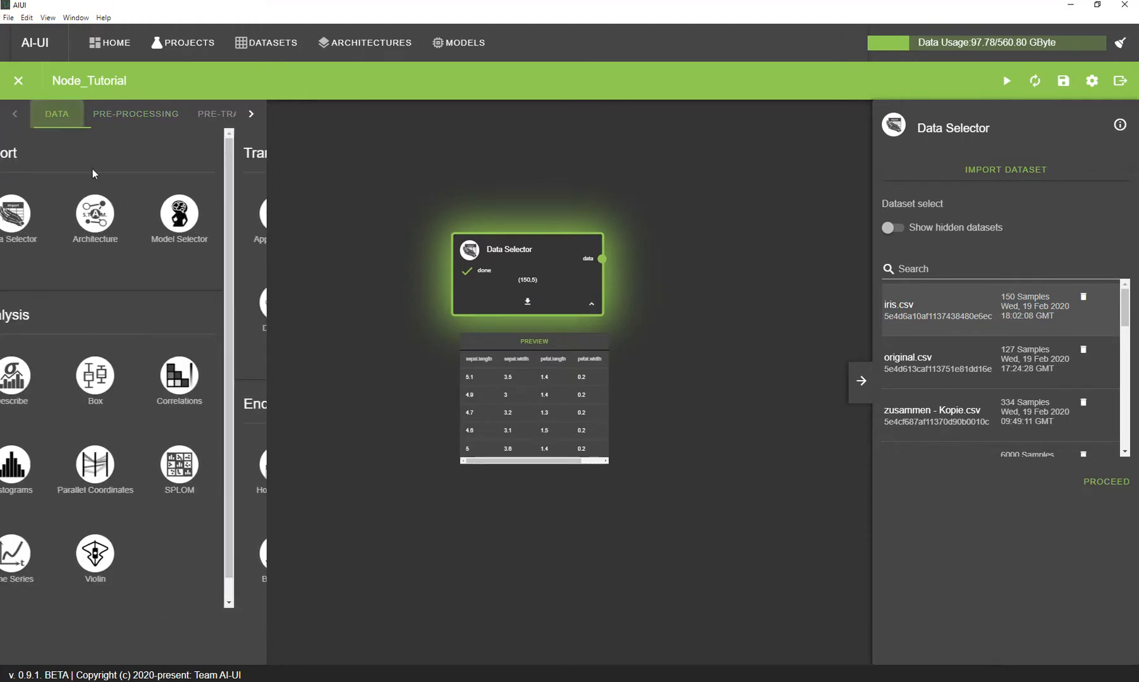
drag(48, 212, 506, 512)
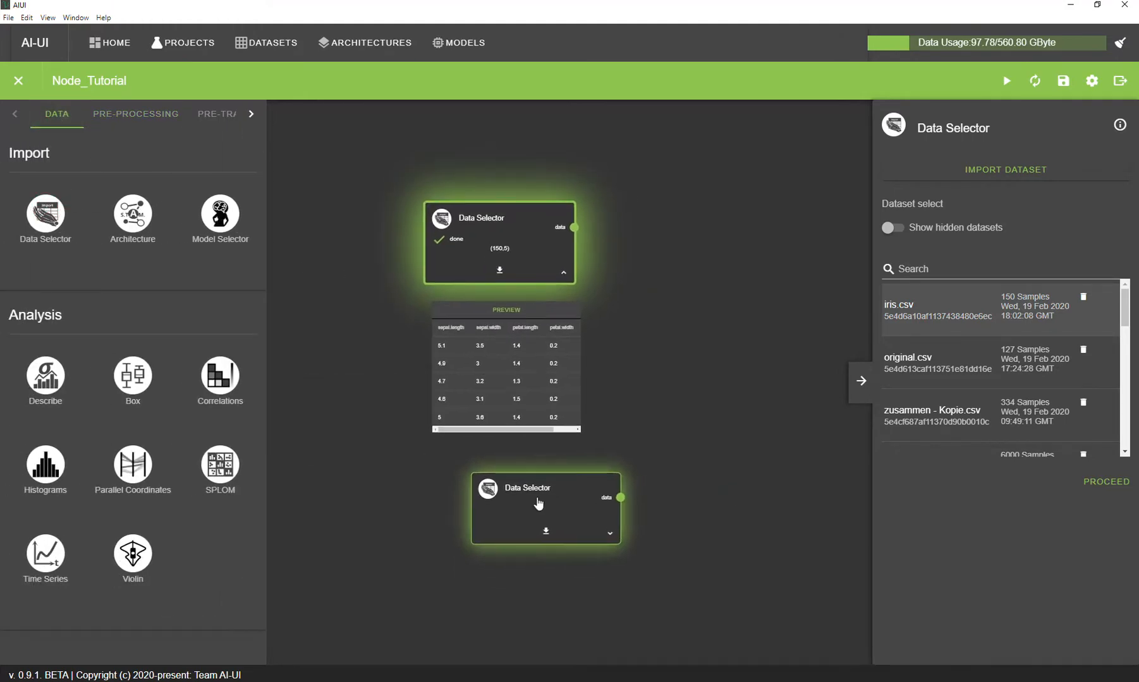
click(573, 520)
click(935, 309)
click(1106, 483)
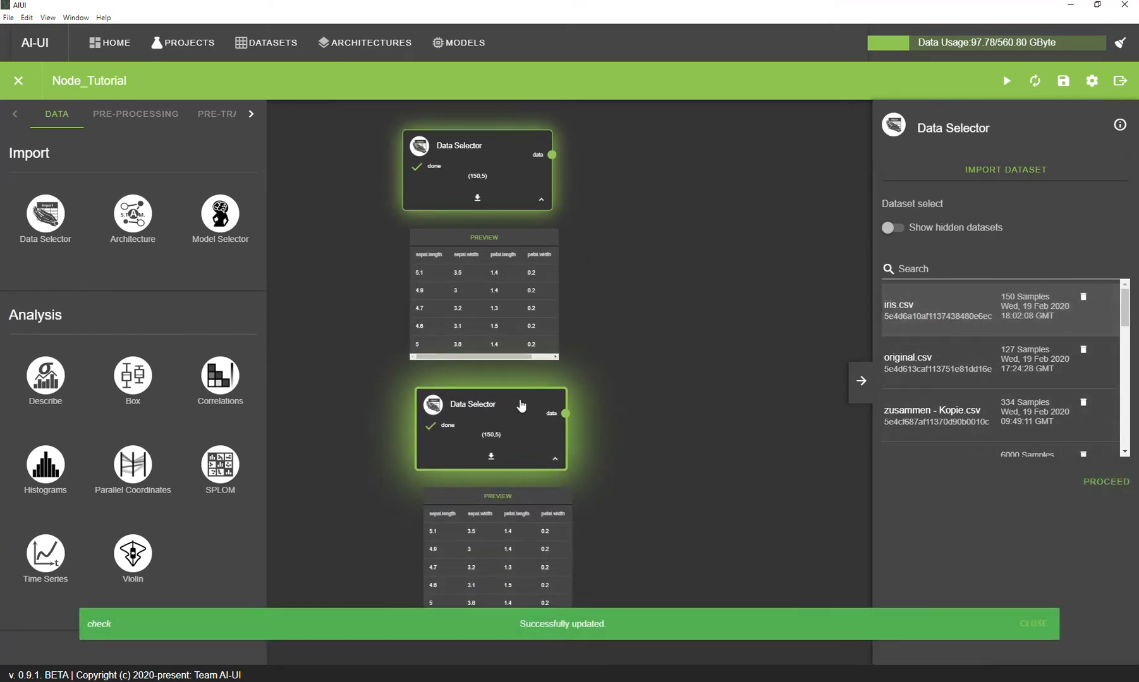
drag(646, 375, 667, 376)
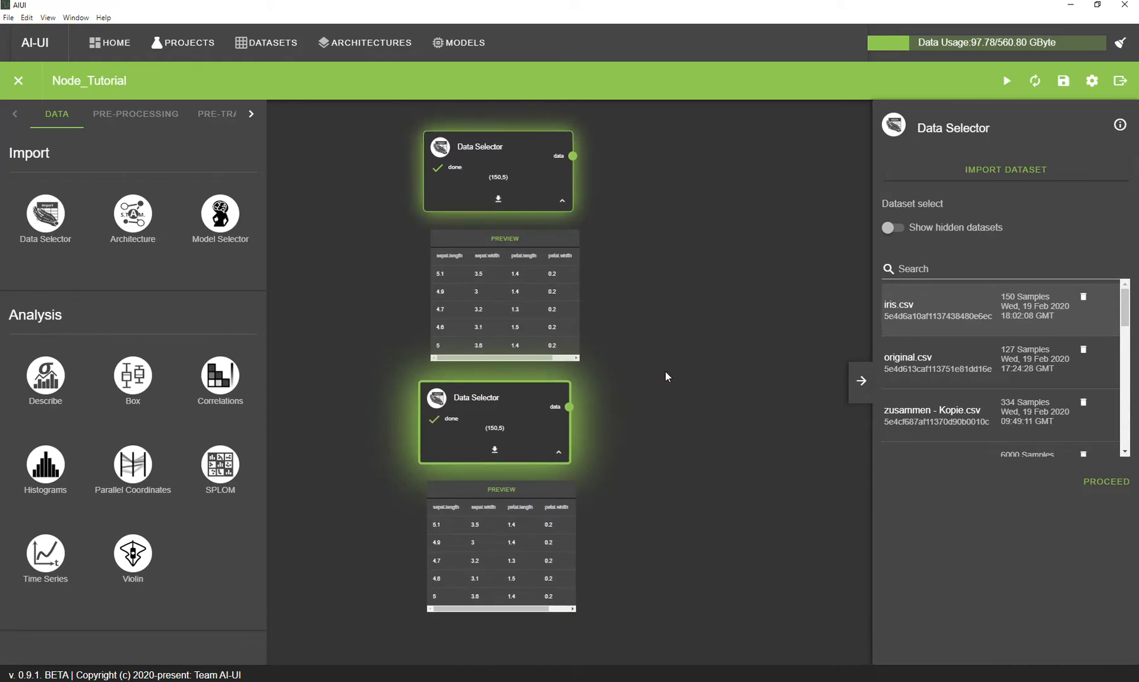
drag(513, 406, 516, 406)
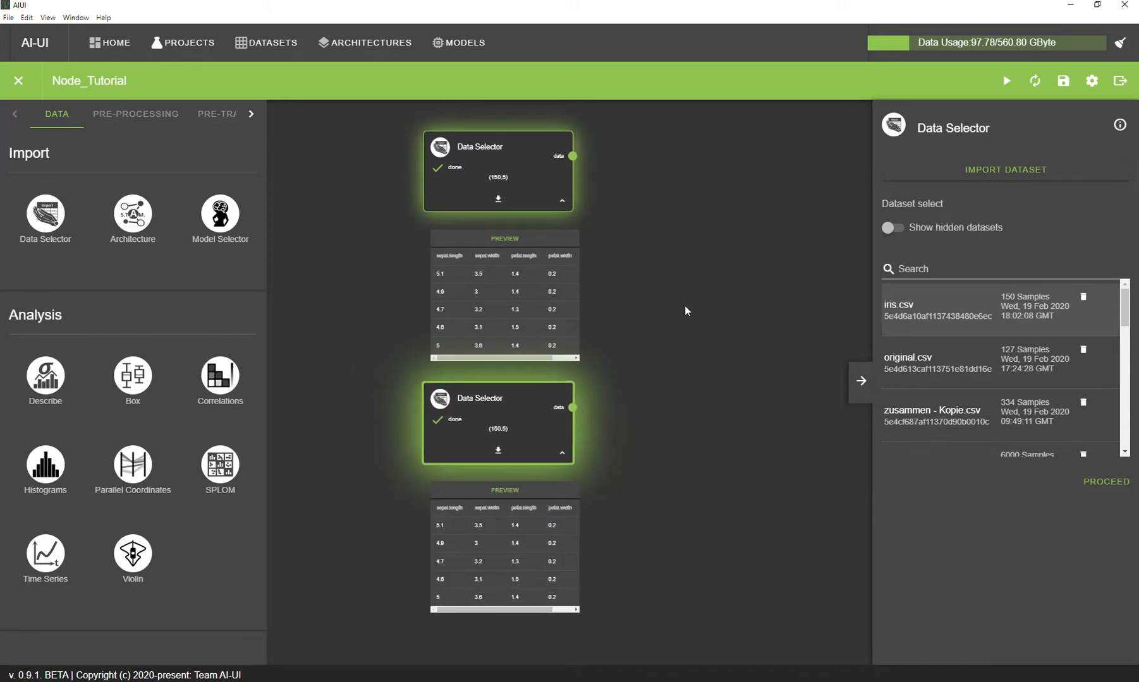
Step: Align the two Data Selector nodes vertically and add an Append Data pre-processing node beside them
click(139, 113)
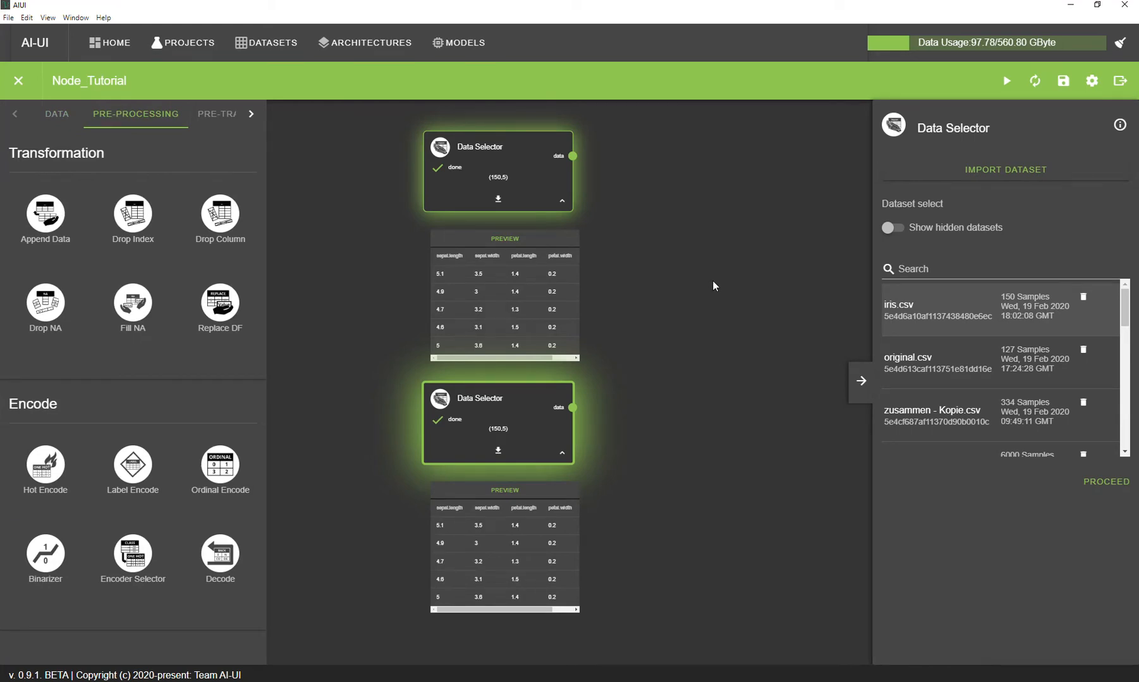
drag(708, 279, 695, 323)
click(496, 191)
drag(497, 190, 491, 182)
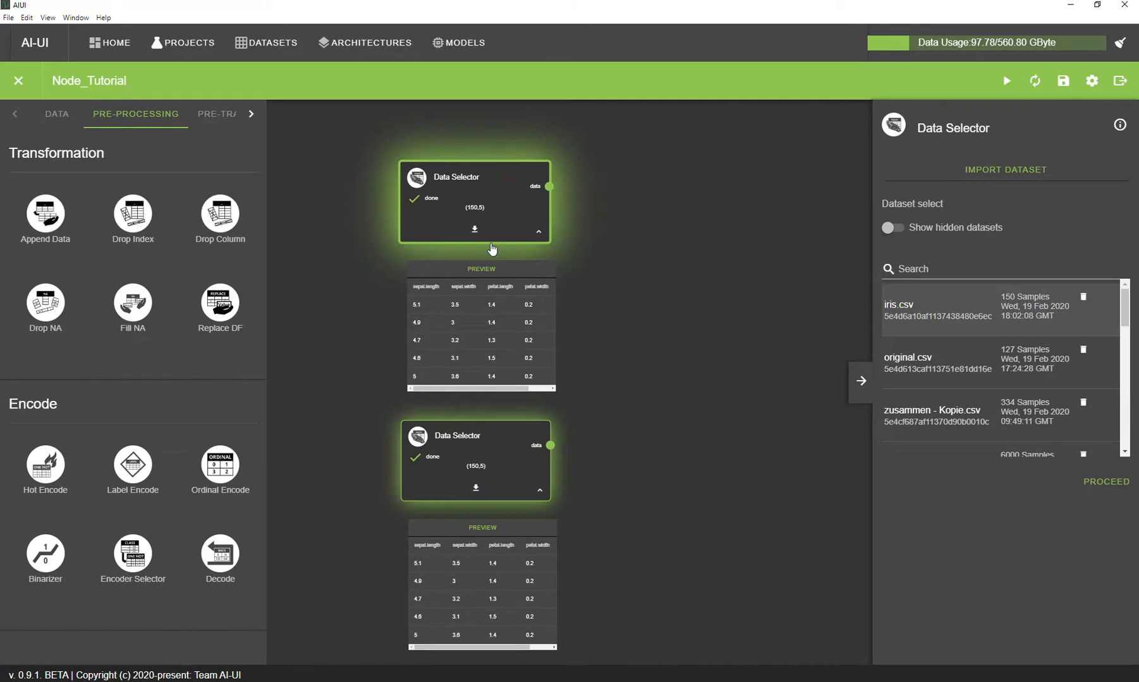
drag(505, 446, 502, 437)
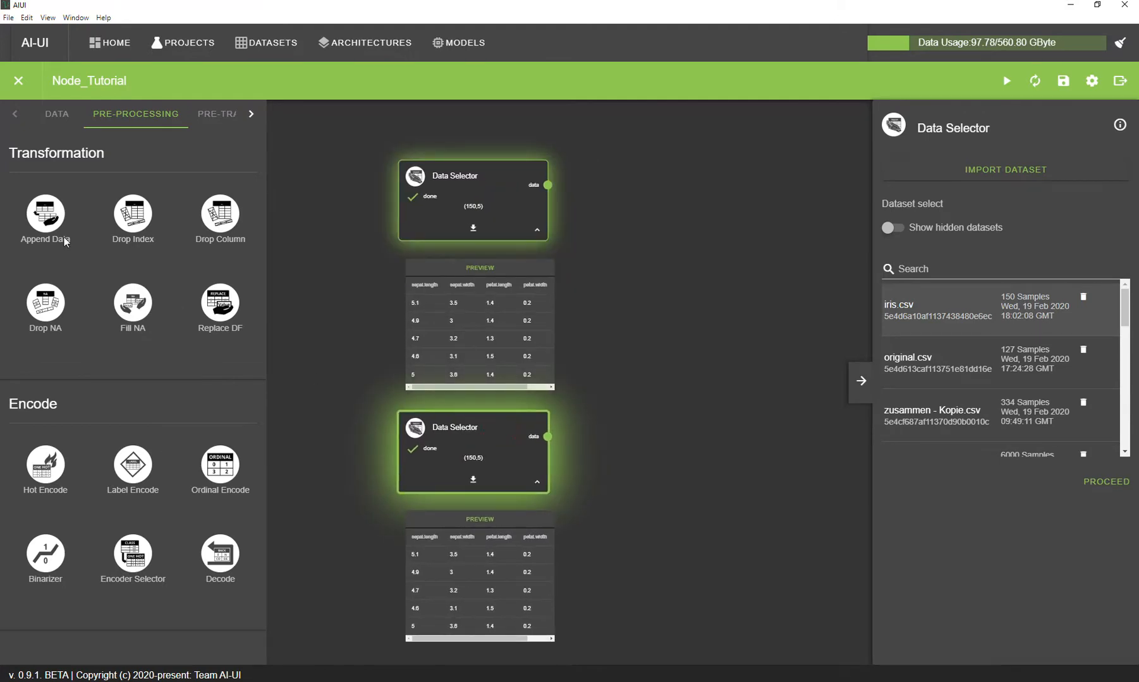
drag(51, 228, 721, 271)
drag(711, 200, 534, 236)
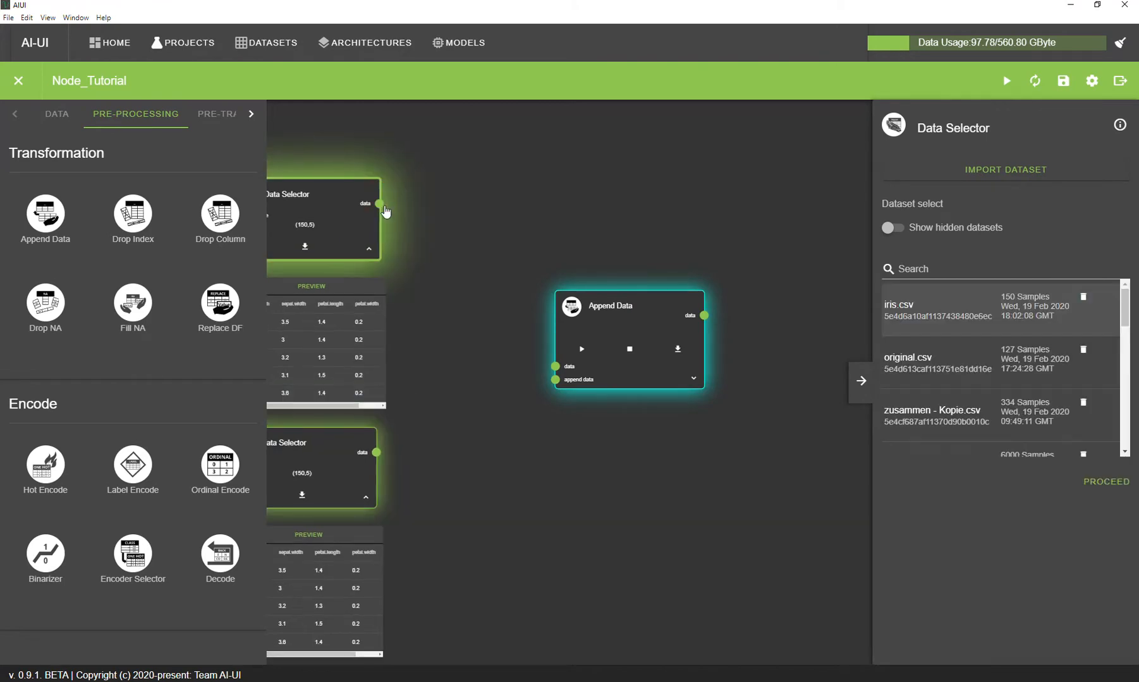
Step: Connect the upper Data Selector to the Append Data node's data input and the lower one to its append data input
drag(379, 204, 555, 367)
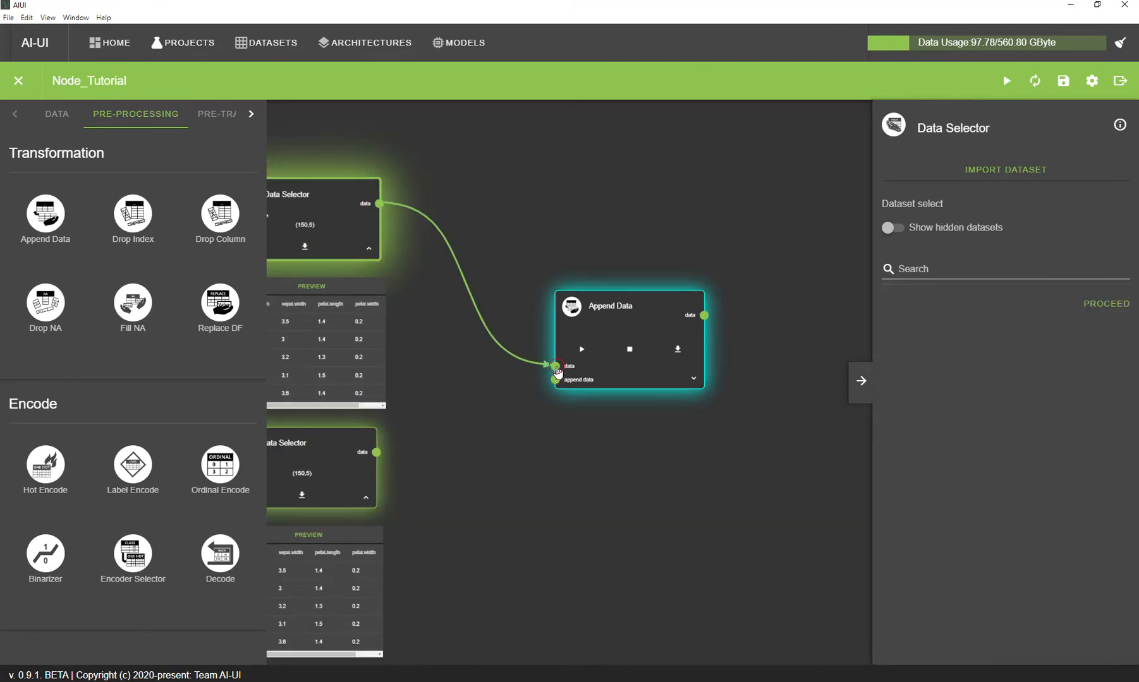
drag(542, 441, 565, 440)
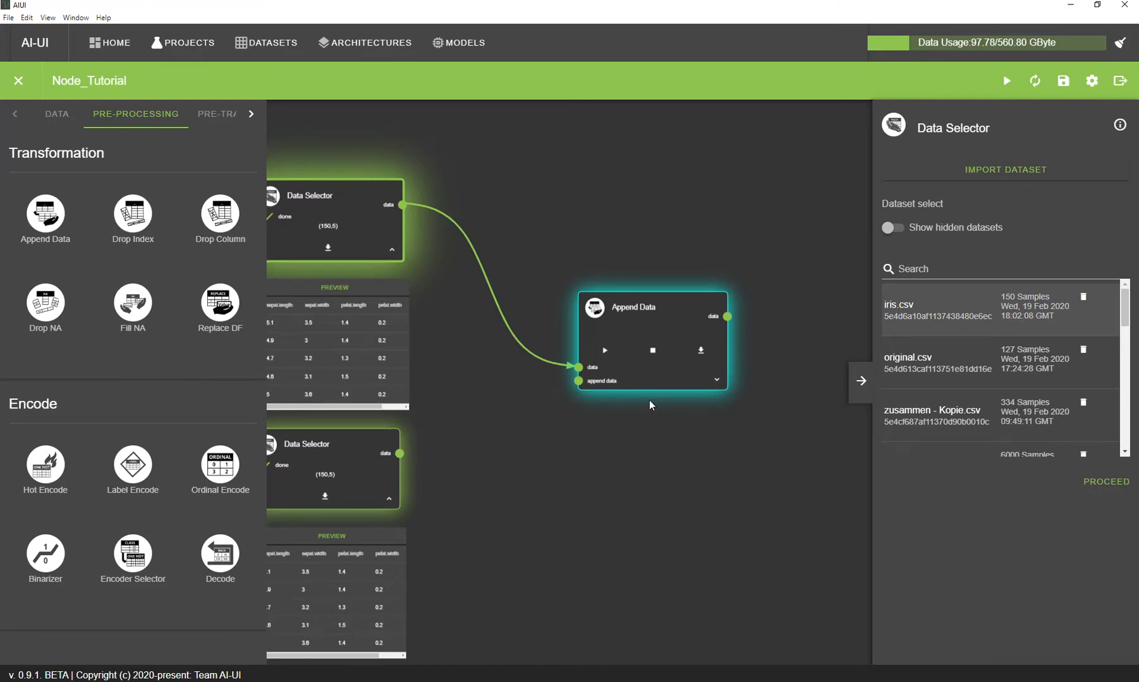
click(651, 315)
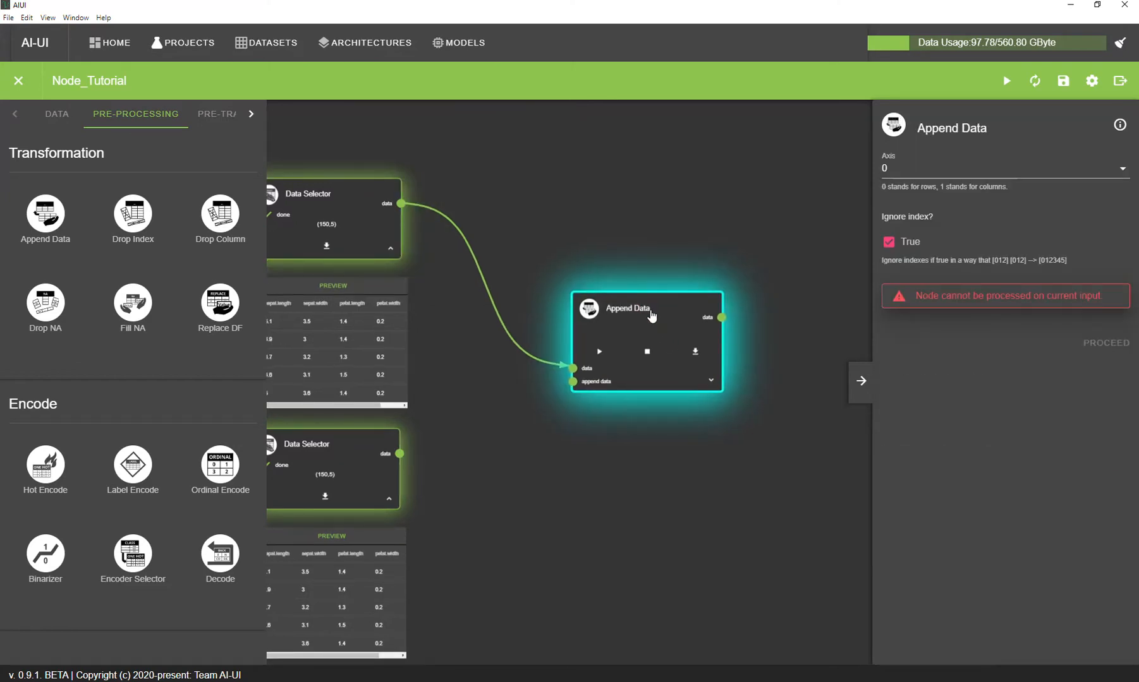
drag(400, 455, 573, 383)
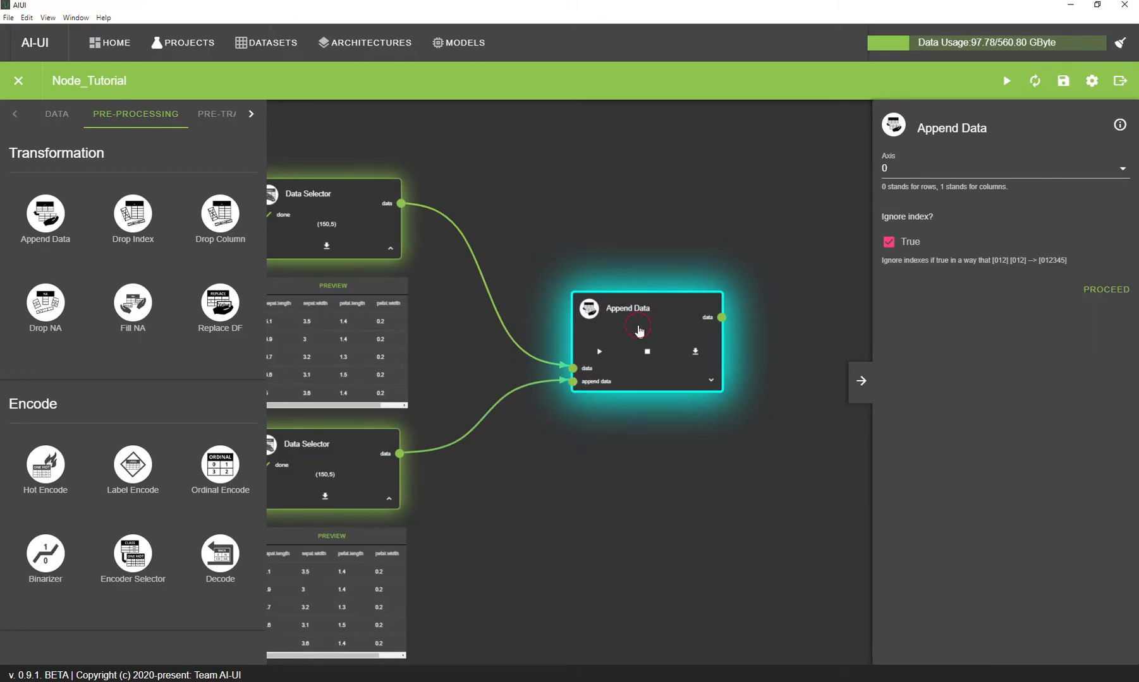
Step: Process the Append Data node with axis 0 and Ignore index set to True
click(982, 165)
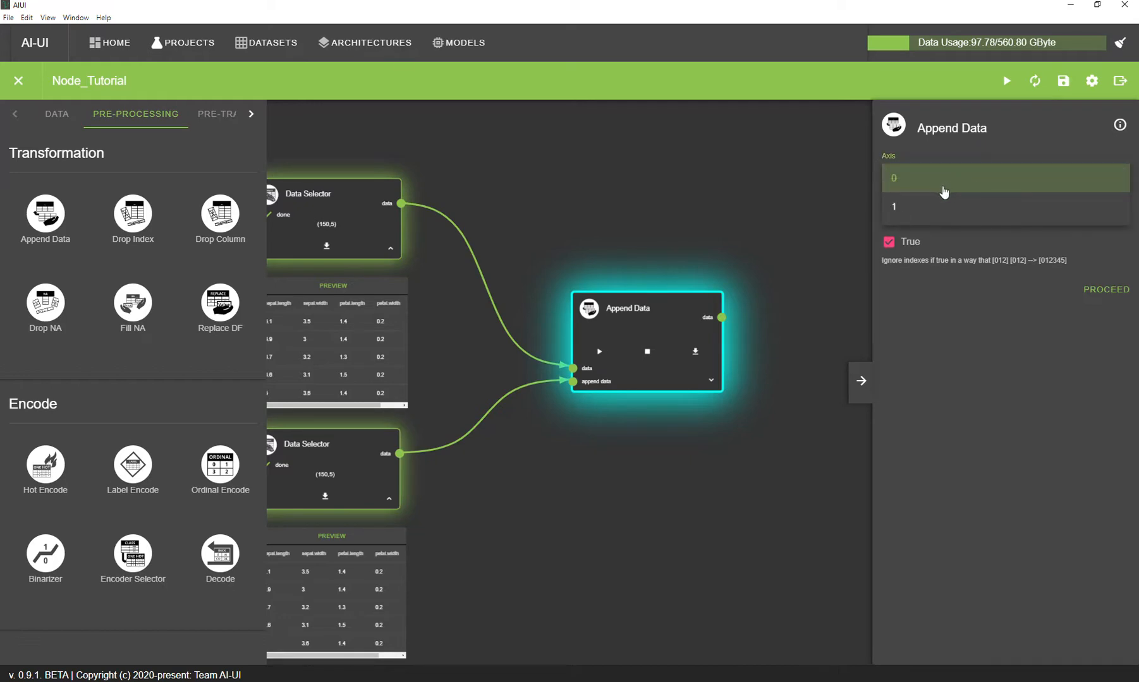
click(942, 348)
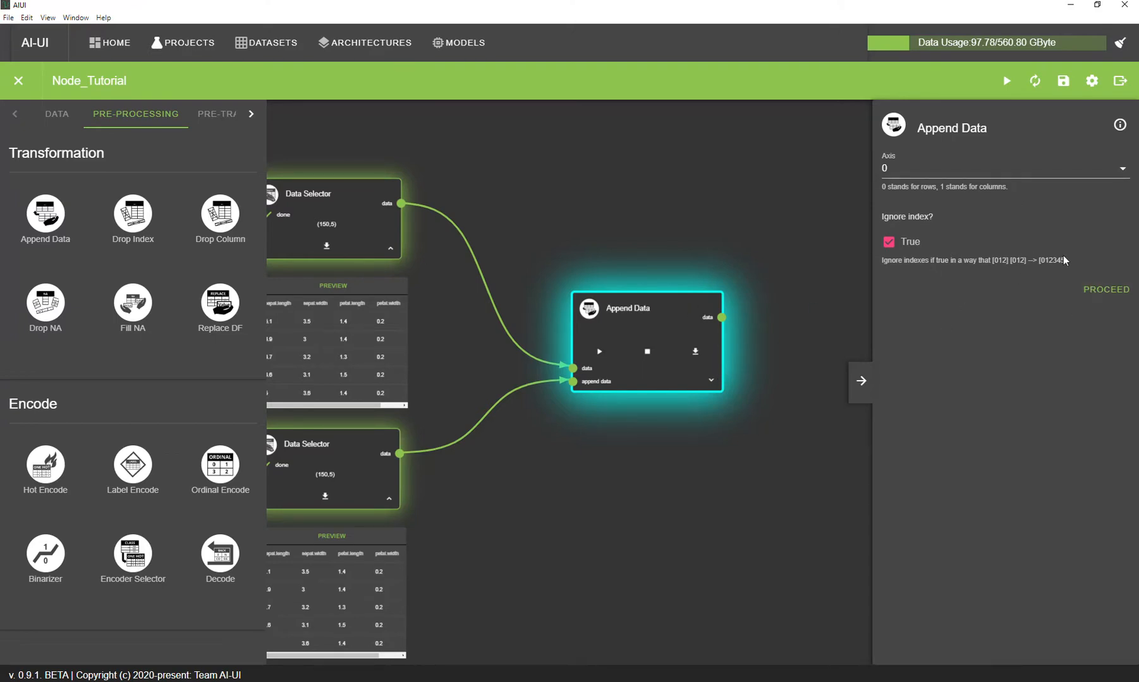
click(1090, 289)
drag(662, 200, 689, 182)
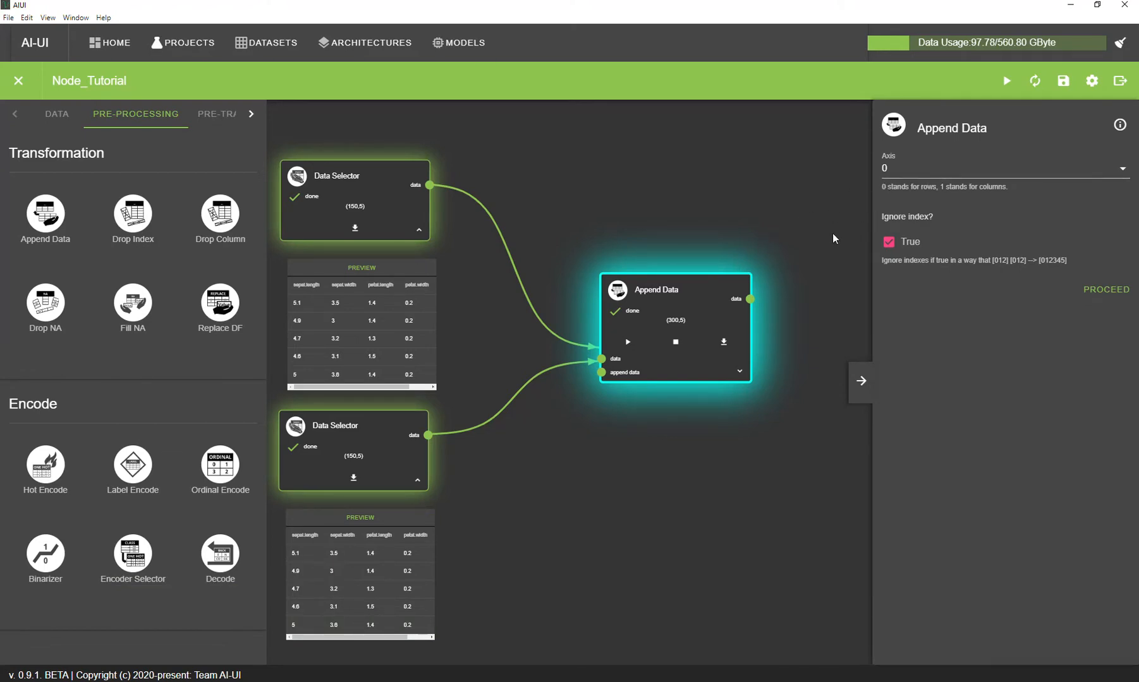
drag(814, 257, 818, 227)
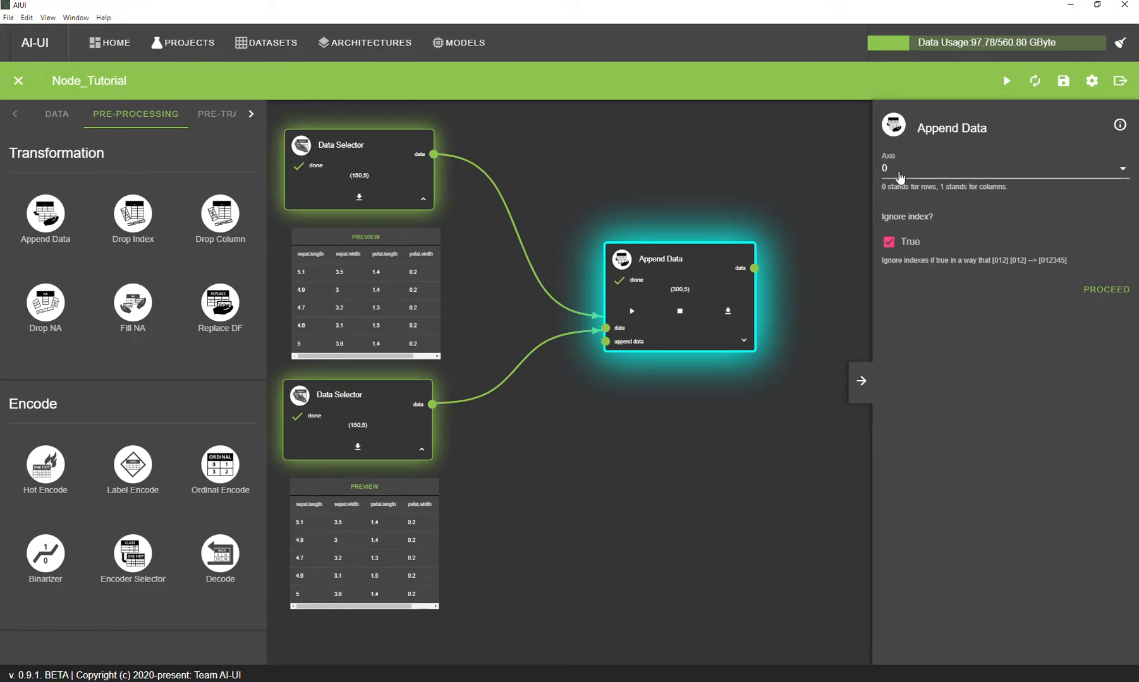
Step: Expand the Append Data node's preview table to examine the combined data
click(935, 170)
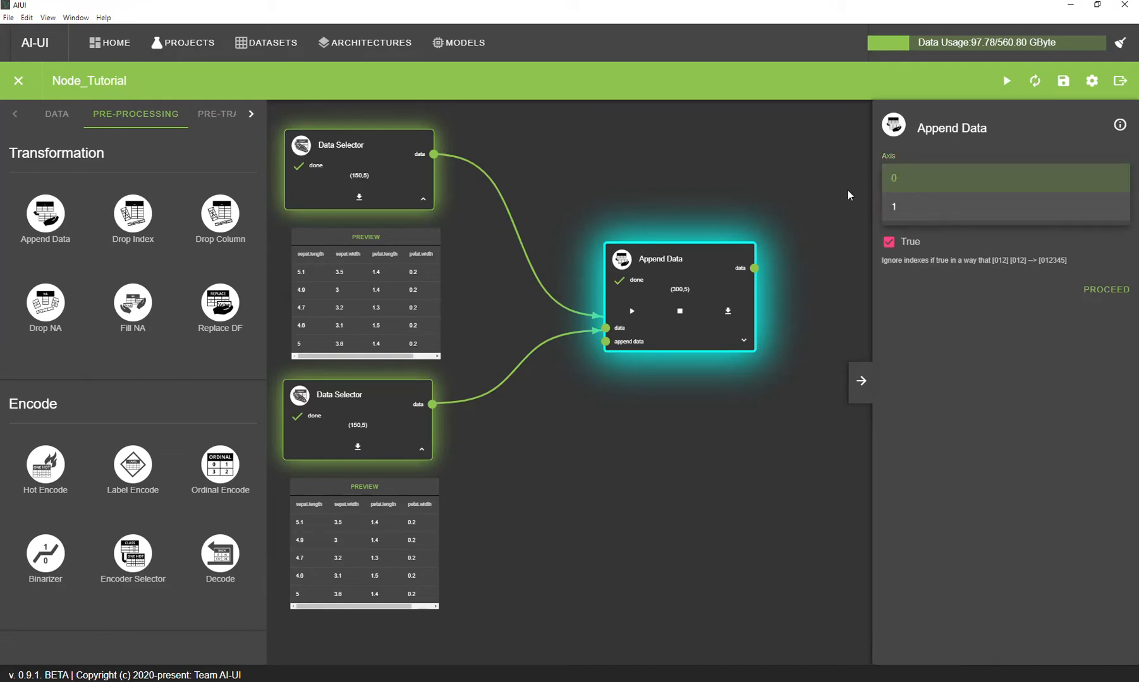
click(821, 187)
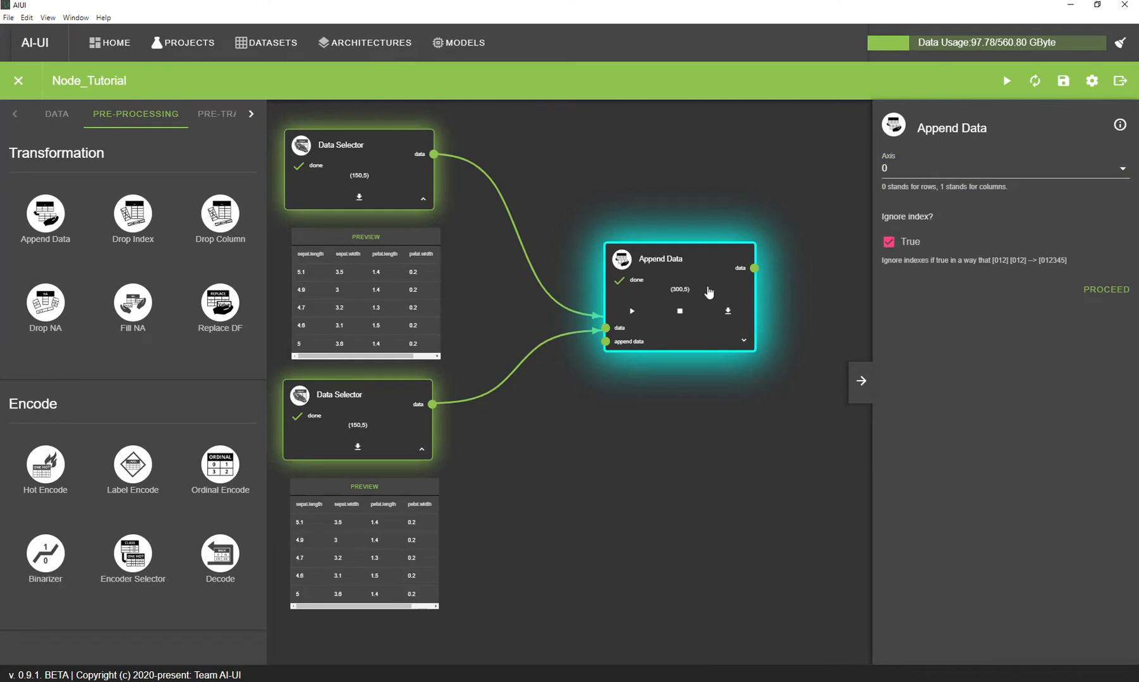
mouse_move(680, 286)
mouse_down()
mouse_move(685, 252)
mouse_move(680, 263)
mouse_up()
click(738, 336)
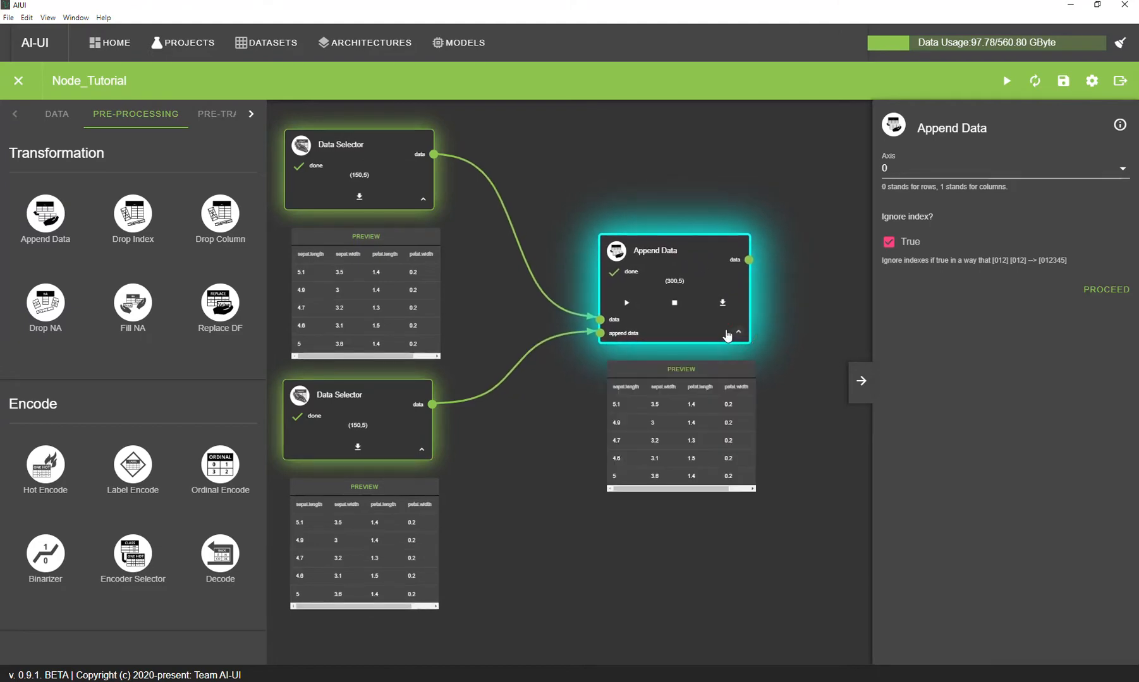
drag(530, 381, 574, 407)
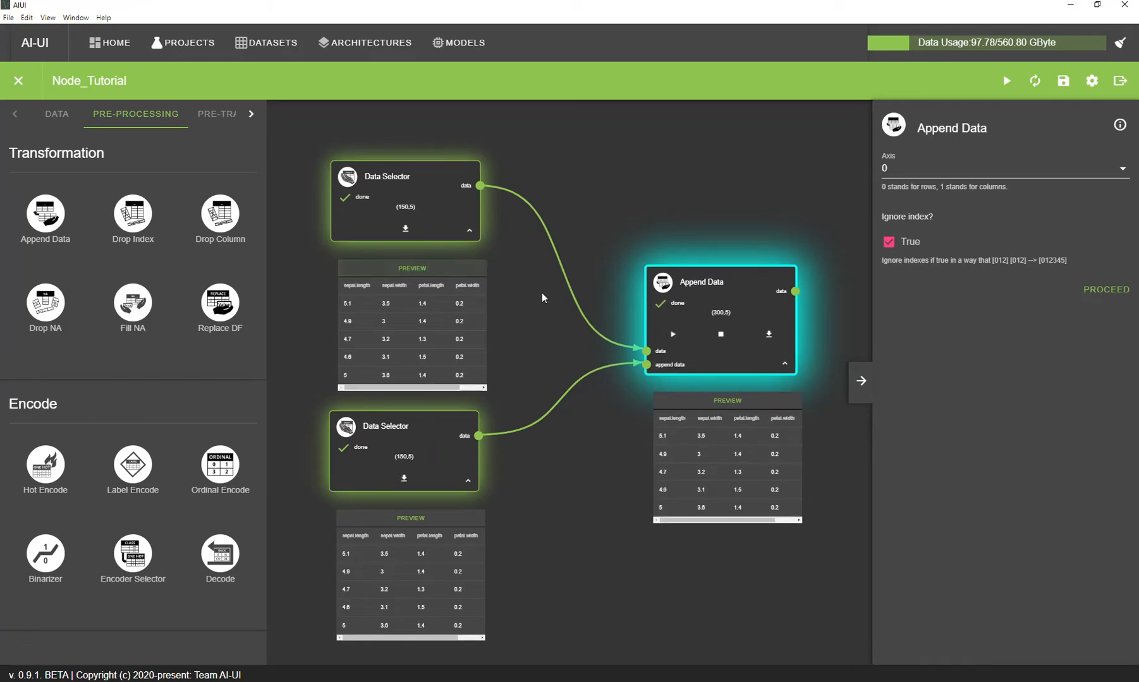
drag(716, 240, 703, 216)
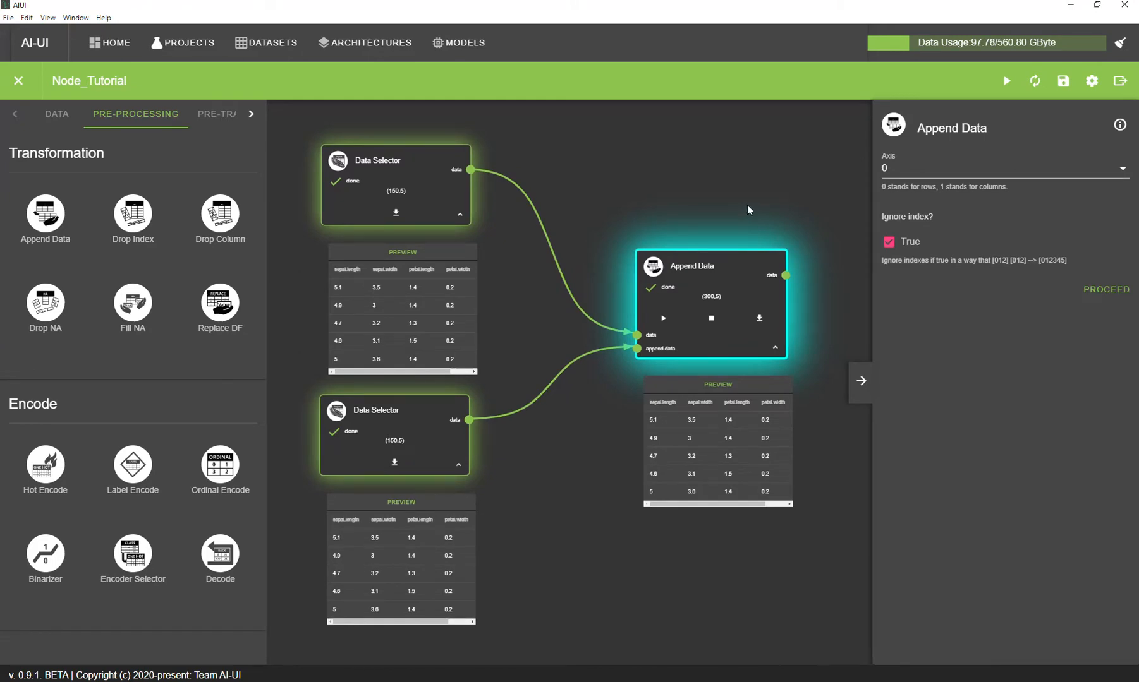
drag(719, 213, 712, 186)
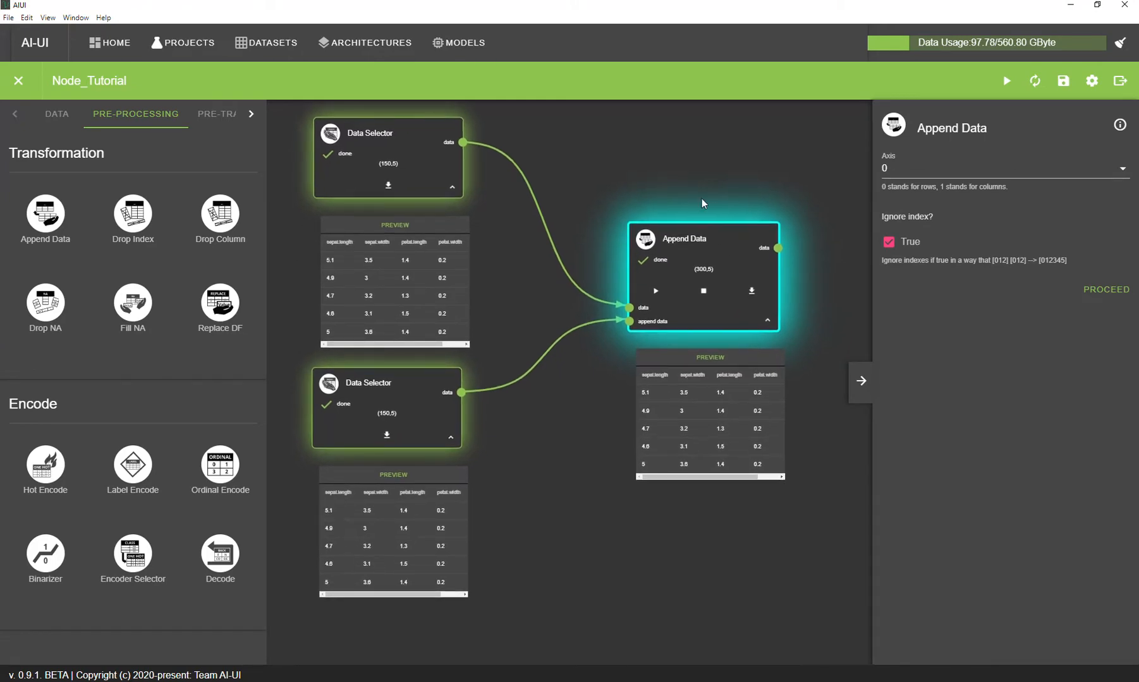
Step: Replace the lower Data Selector with the upper one as the append data source, deleting the lower node, and reprocess Append Data
right_click(433, 384)
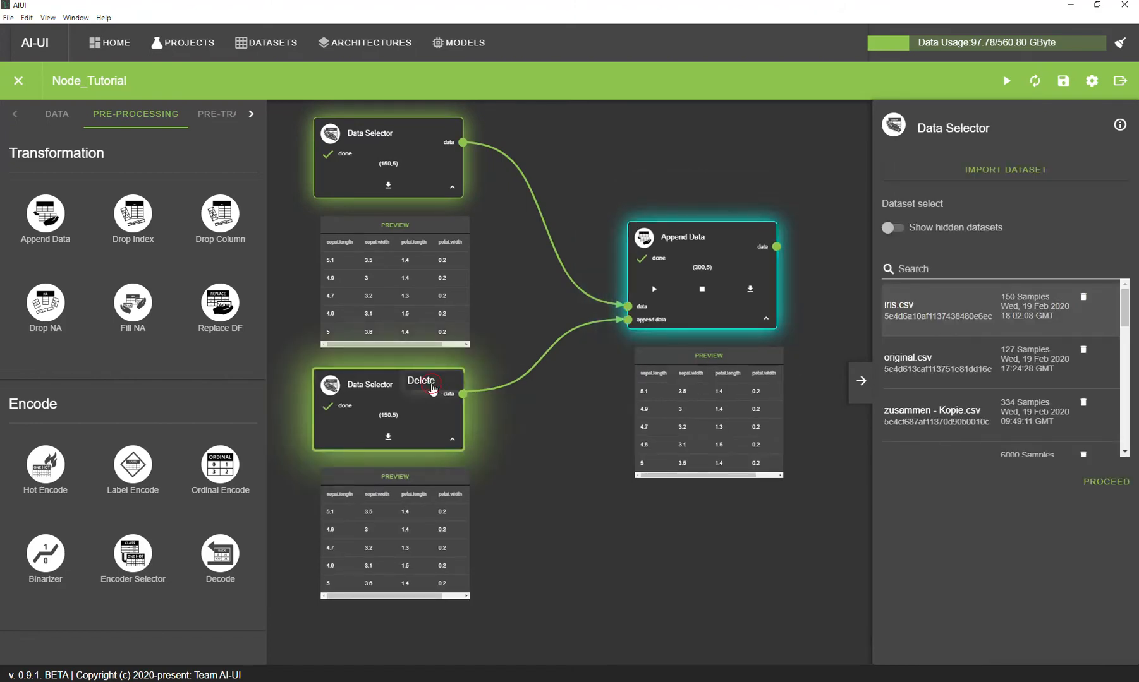
click(437, 388)
drag(585, 234, 627, 321)
drag(732, 220, 728, 205)
drag(722, 221, 719, 209)
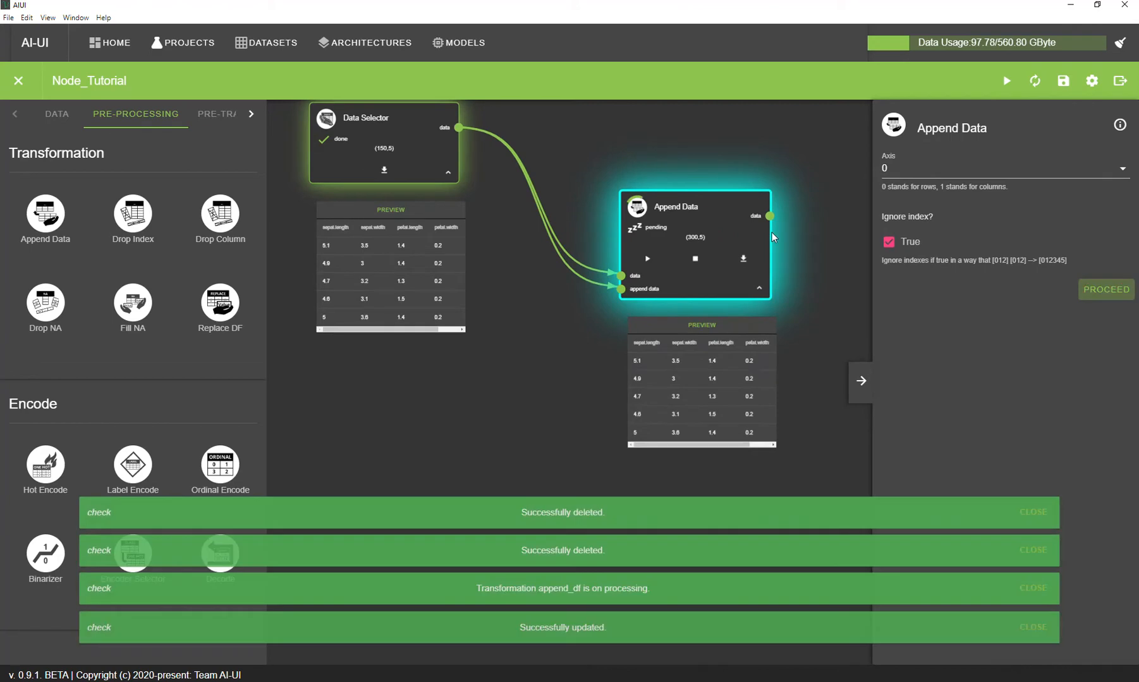
drag(775, 157, 789, 206)
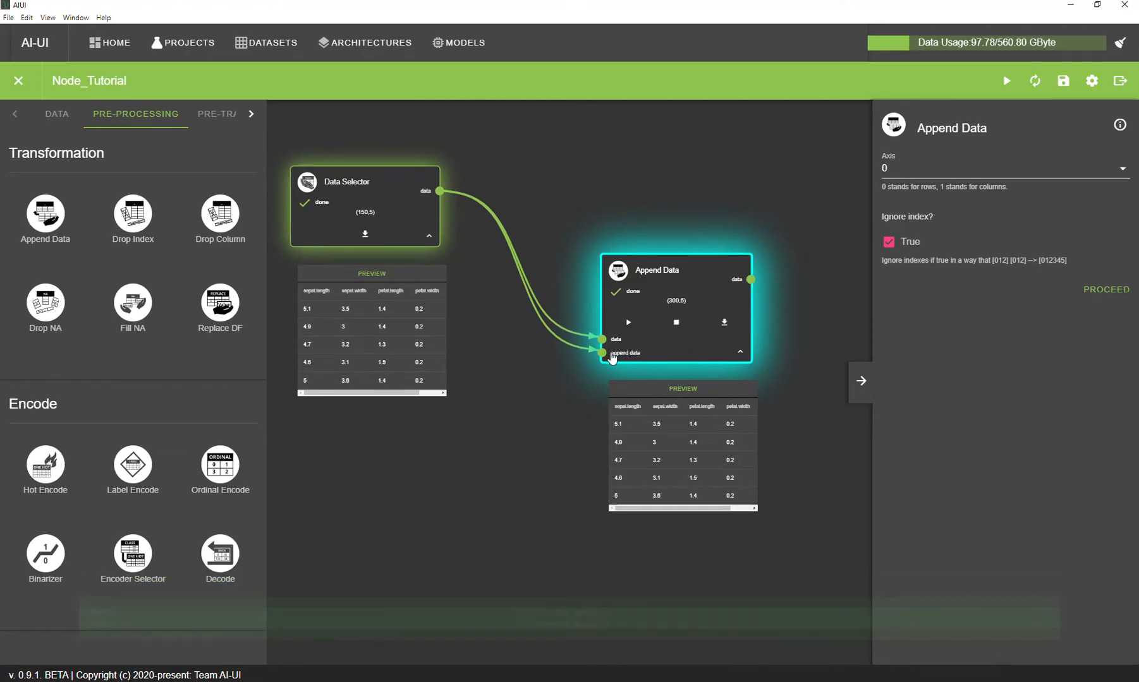
Step: Disconnect the append data input and delete the Append Data node
drag(602, 353, 532, 355)
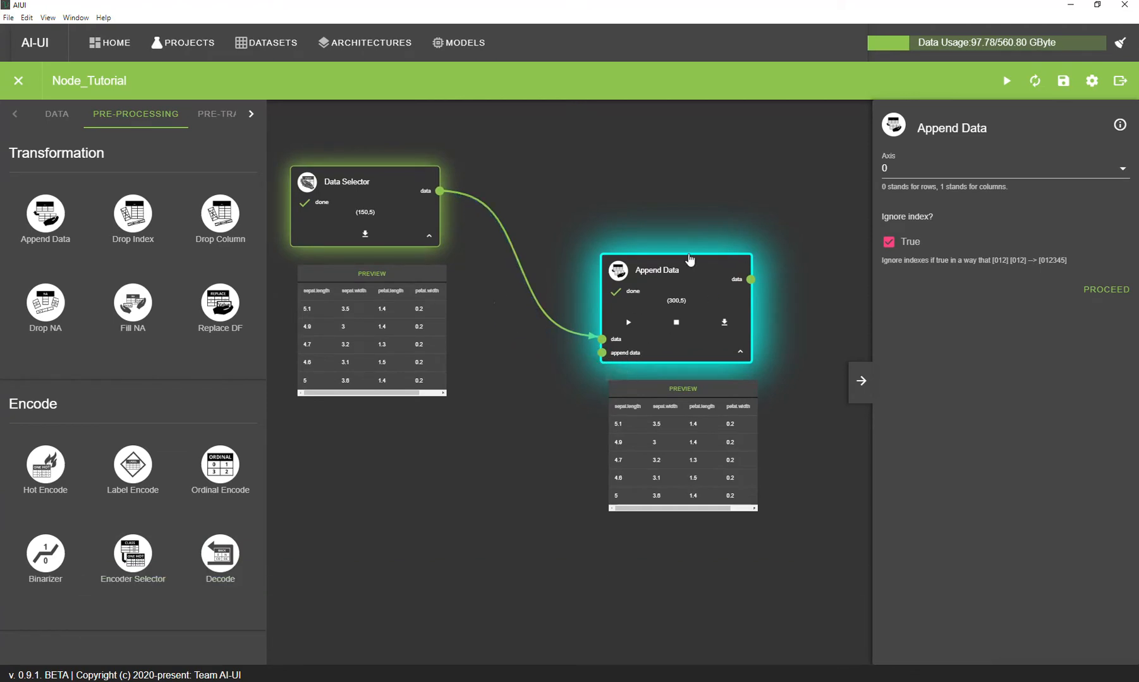
key(Delete)
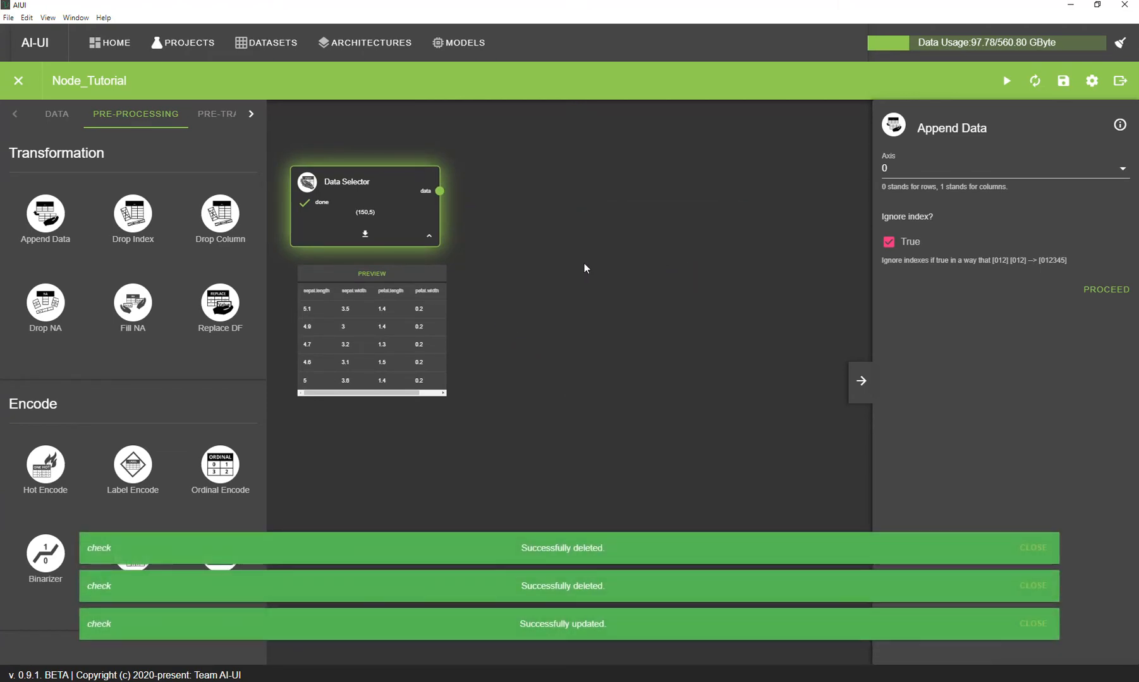
Step: Add a Drop Index node beside the Data Selector and connect the Data Selector's data output to its input
drag(136, 221, 630, 235)
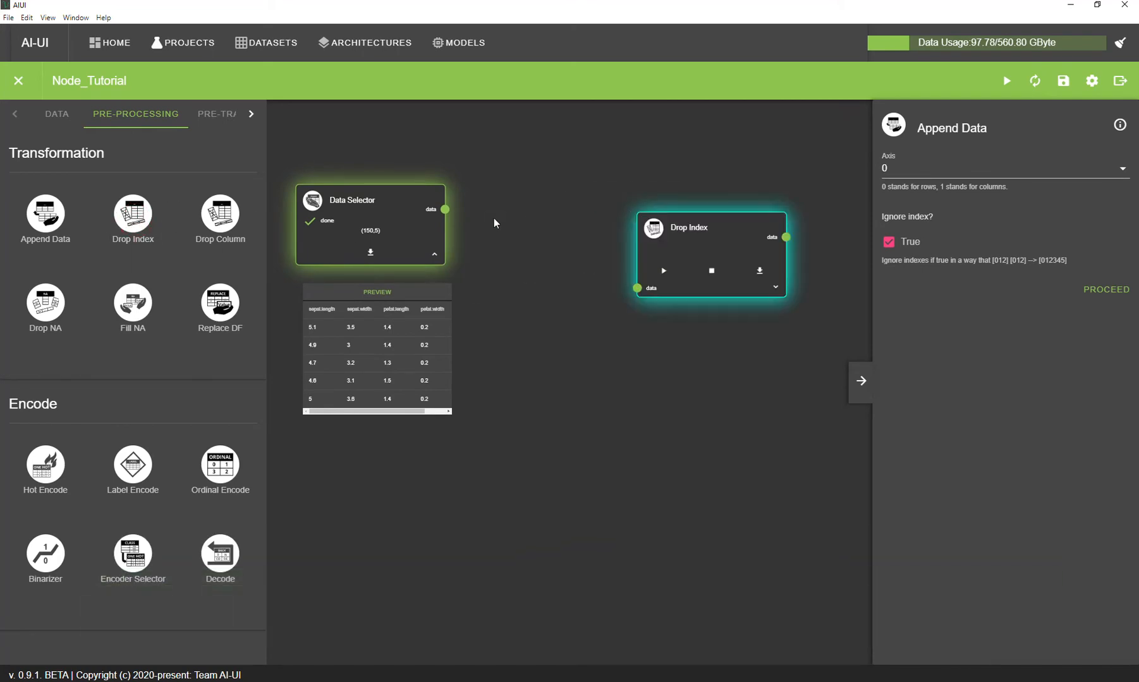
drag(445, 218, 637, 289)
drag(684, 232, 607, 208)
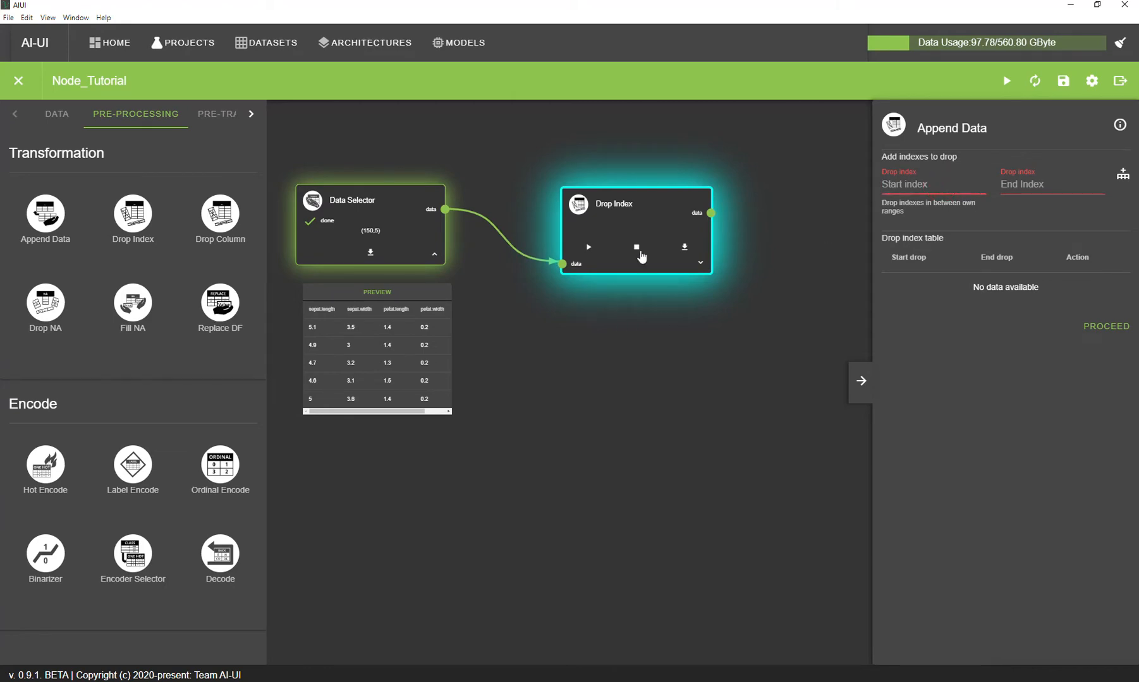
drag(657, 207, 657, 188)
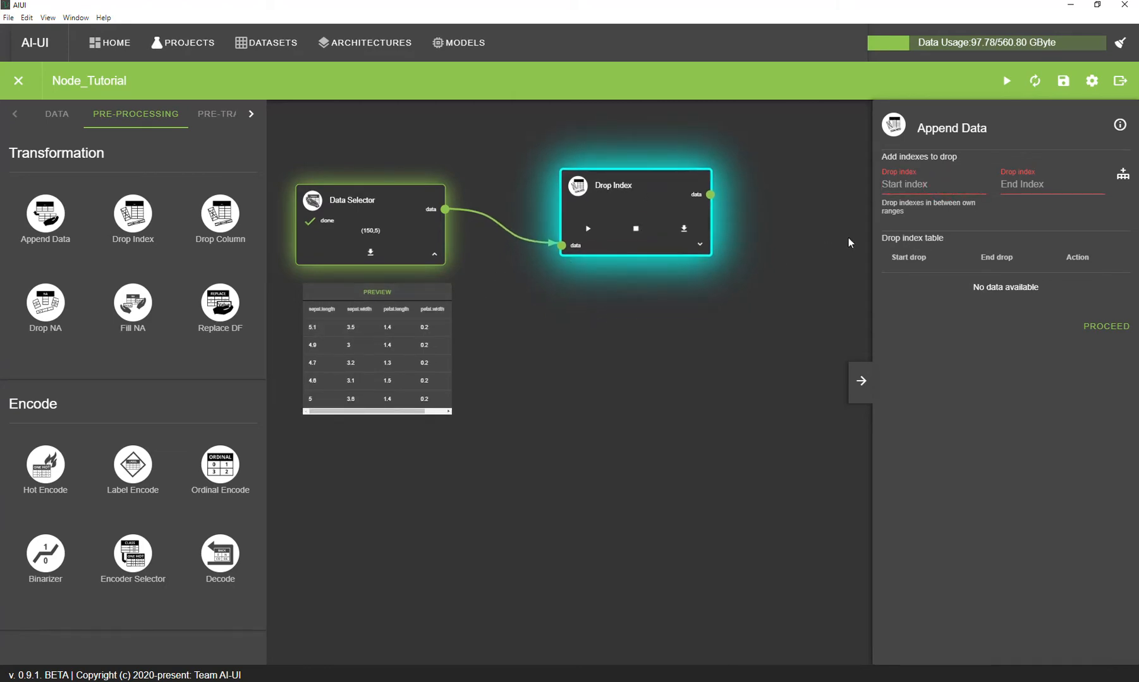
Step: Add an index range to drop from 0 to 2 in the Drop Index node and process it
click(937, 188)
text(0)
click(1024, 191)
text(2)
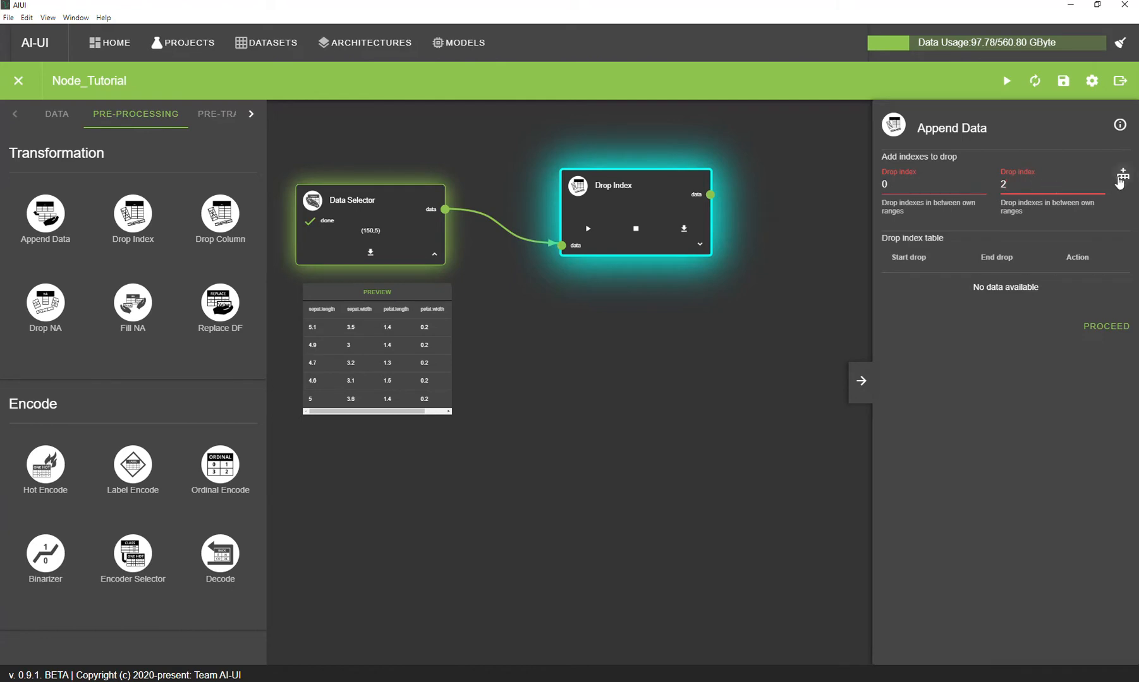
click(1120, 180)
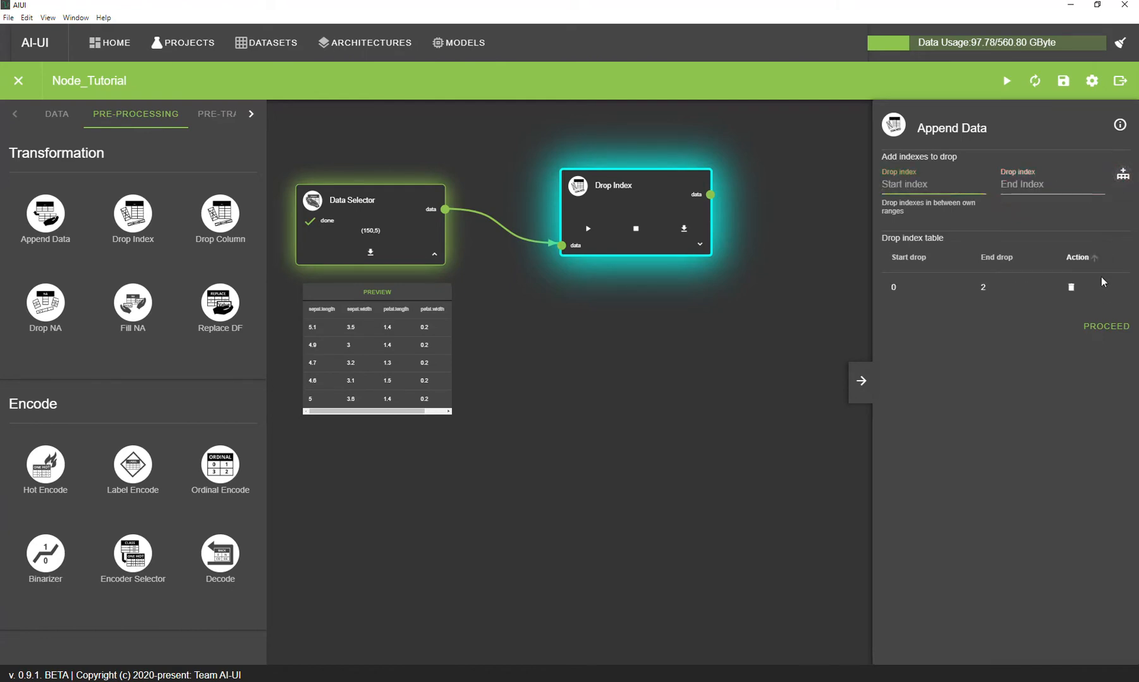
click(1106, 328)
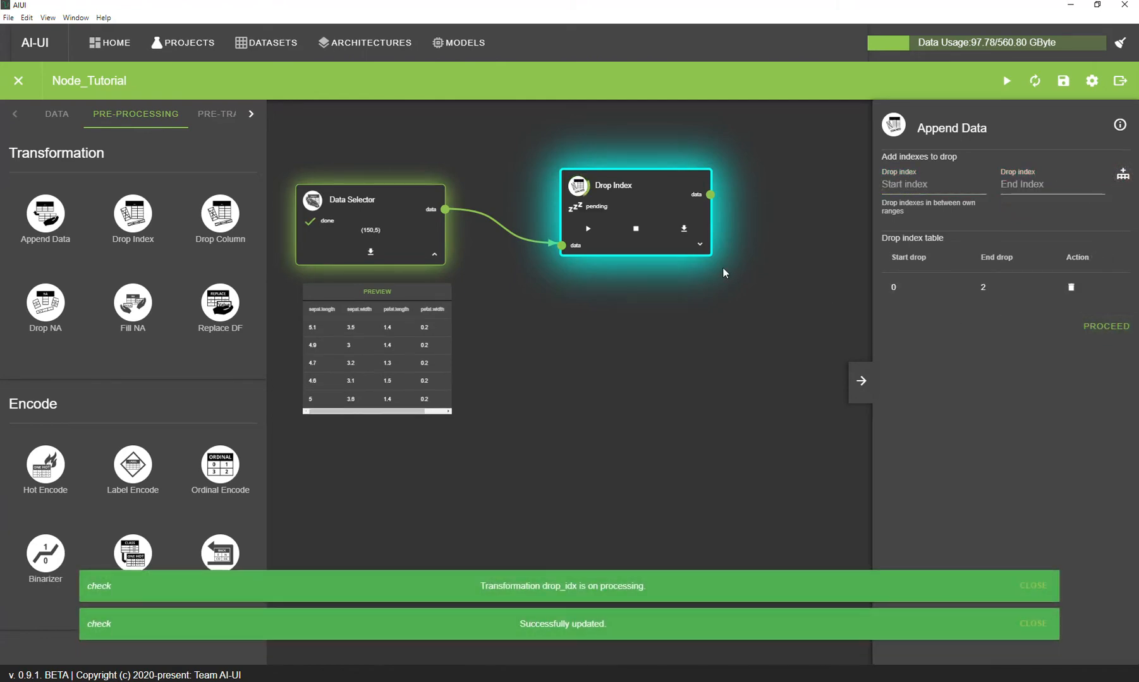
Step: Expand the Drop Index node's preview table and compare its rows with the Data Selector preview
click(700, 246)
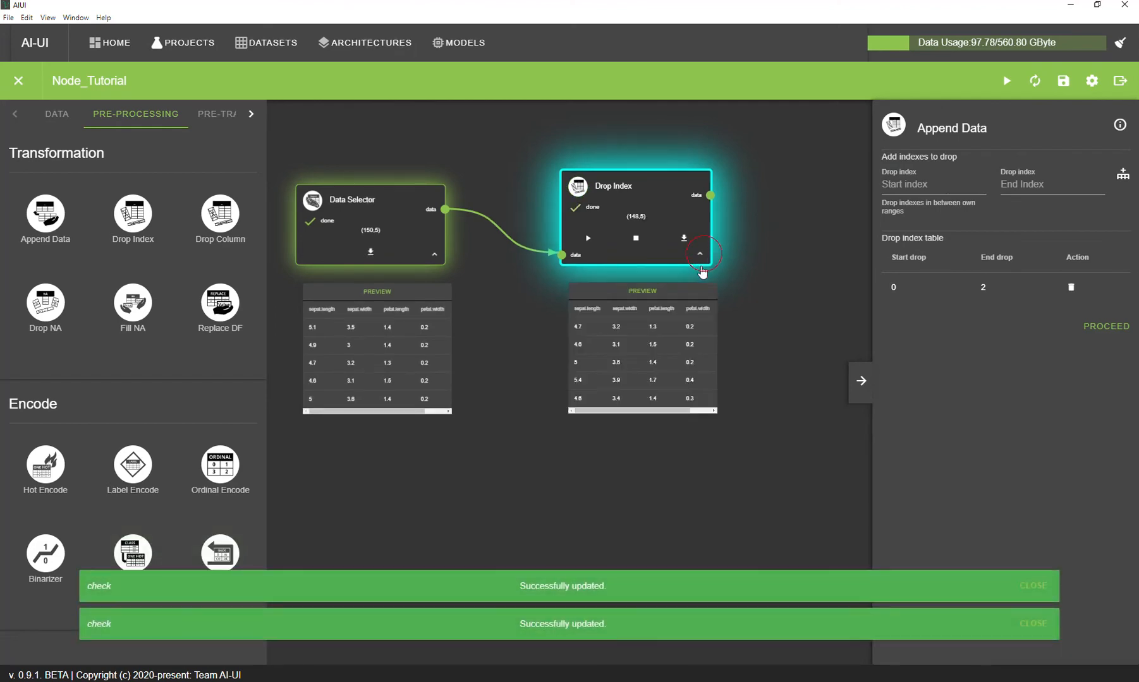
scroll(512, 344, up, 1)
drag(664, 154, 593, 166)
drag(760, 256, 833, 257)
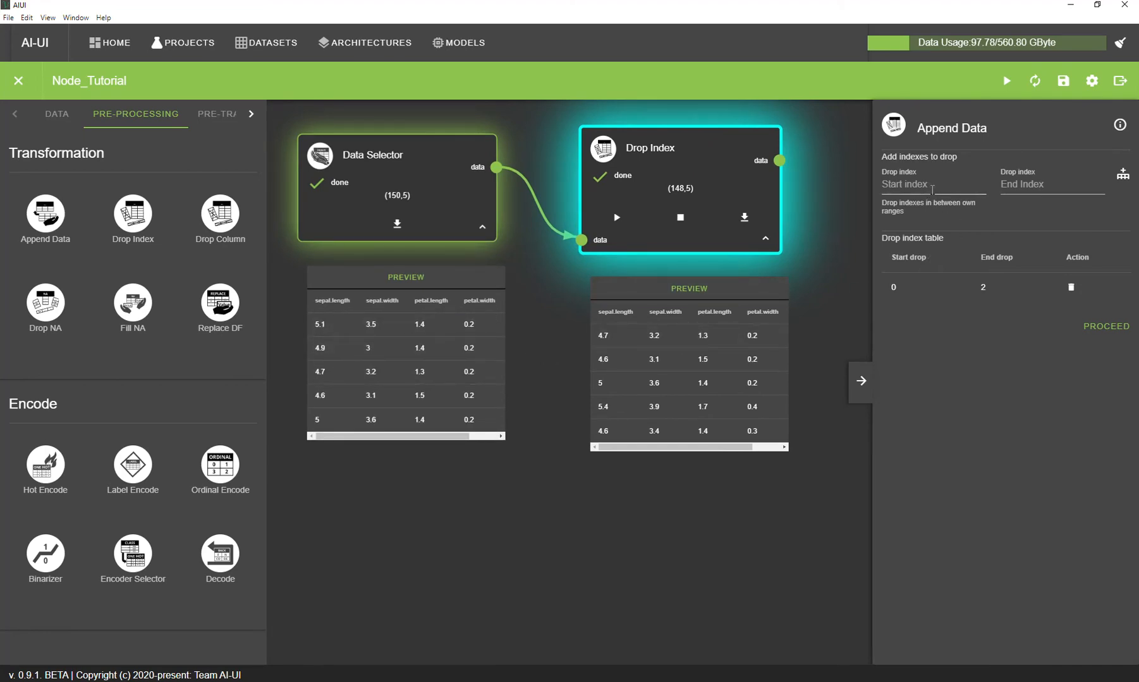
click(1035, 187)
Step: Replace the Drop Index node with a Drop Column node connected to the Data Selector's data output
right_click(700, 172)
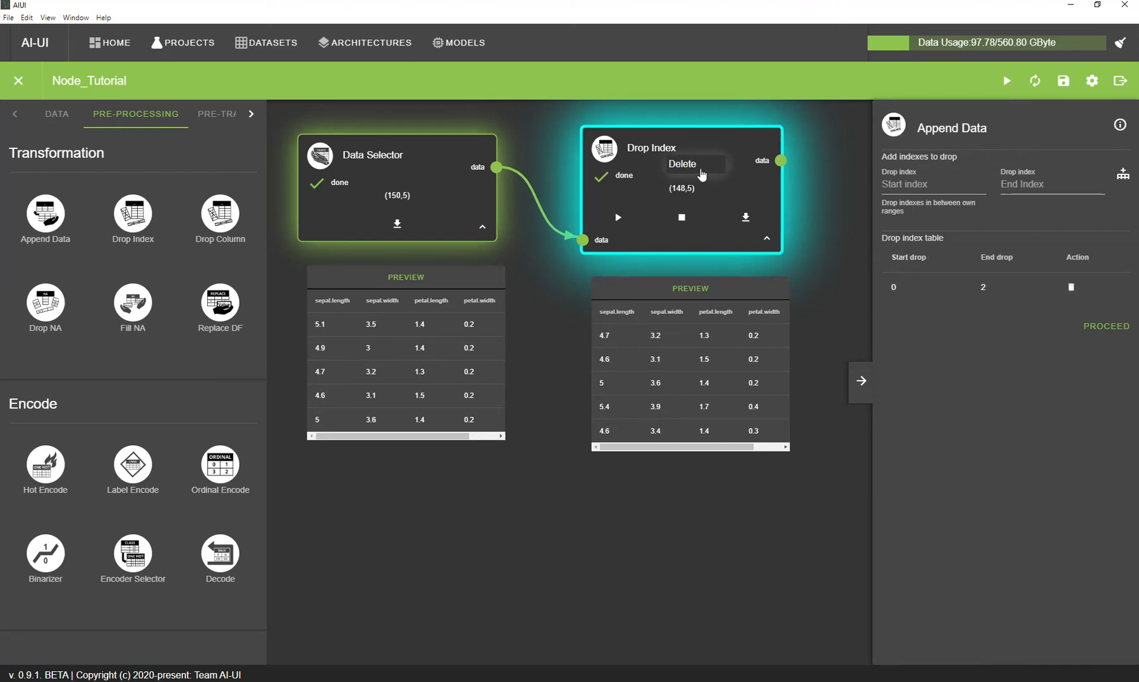
click(694, 164)
drag(210, 221, 626, 204)
drag(529, 205, 623, 272)
drag(700, 224, 694, 207)
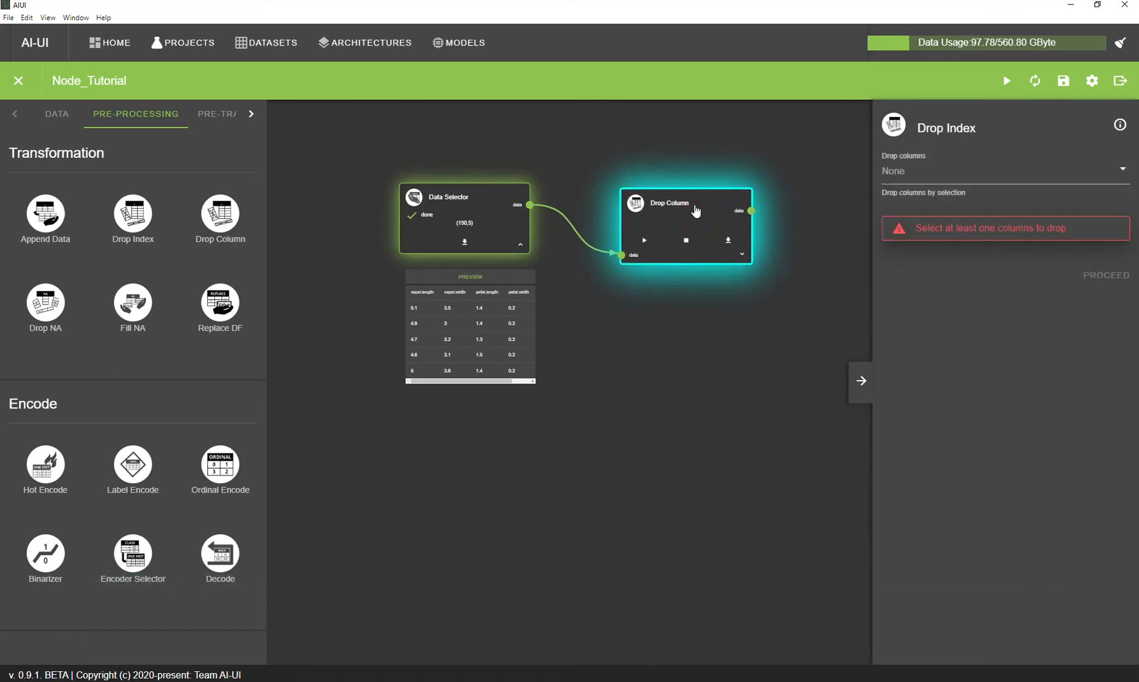
Step: Disconnect the Drop Column node's data input and examine which columns it offers for dropping
click(950, 174)
scroll(950, 218, down, 1)
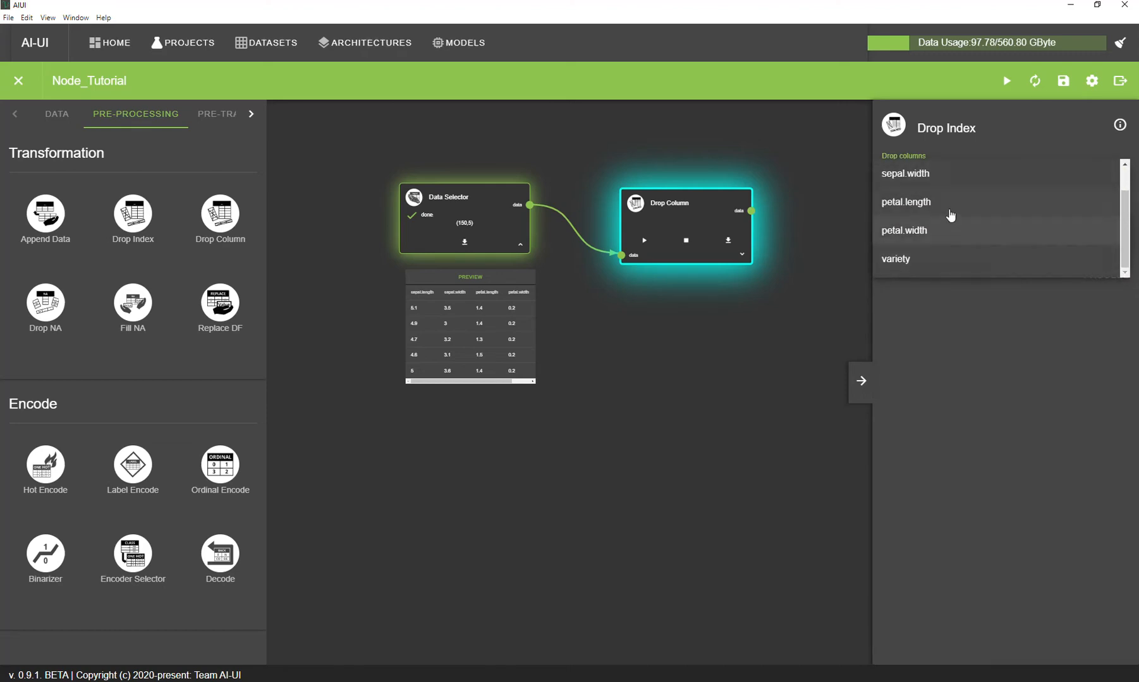
click(752, 203)
drag(620, 256, 614, 254)
click(997, 185)
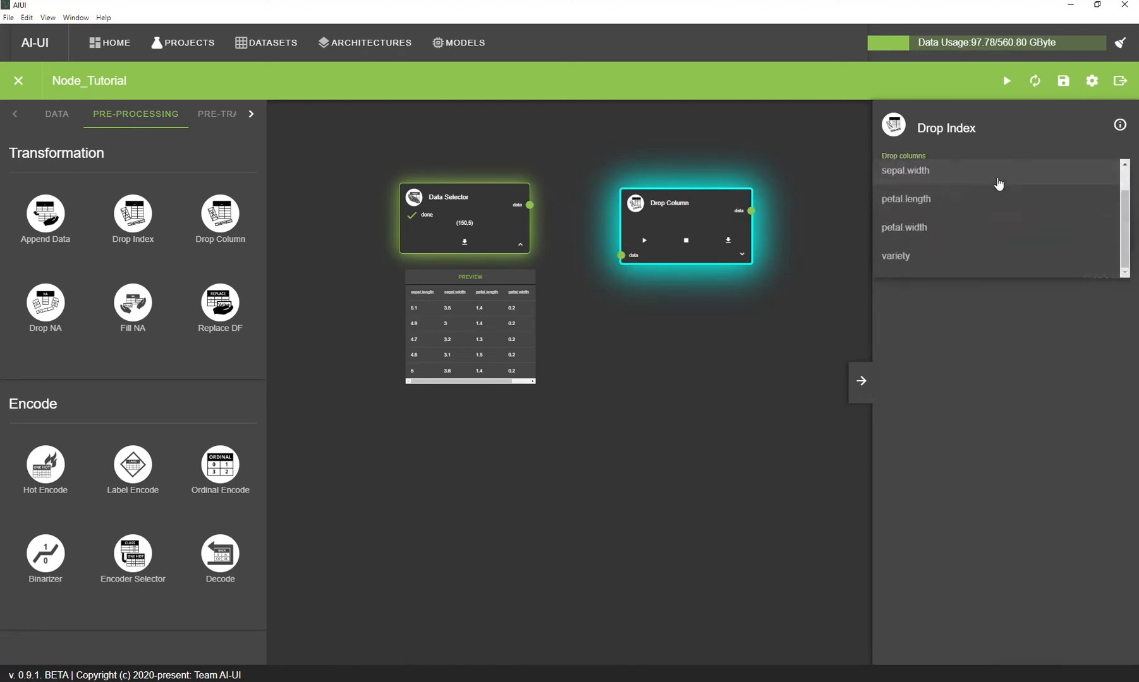
click(839, 190)
click(526, 191)
click(667, 215)
click(951, 180)
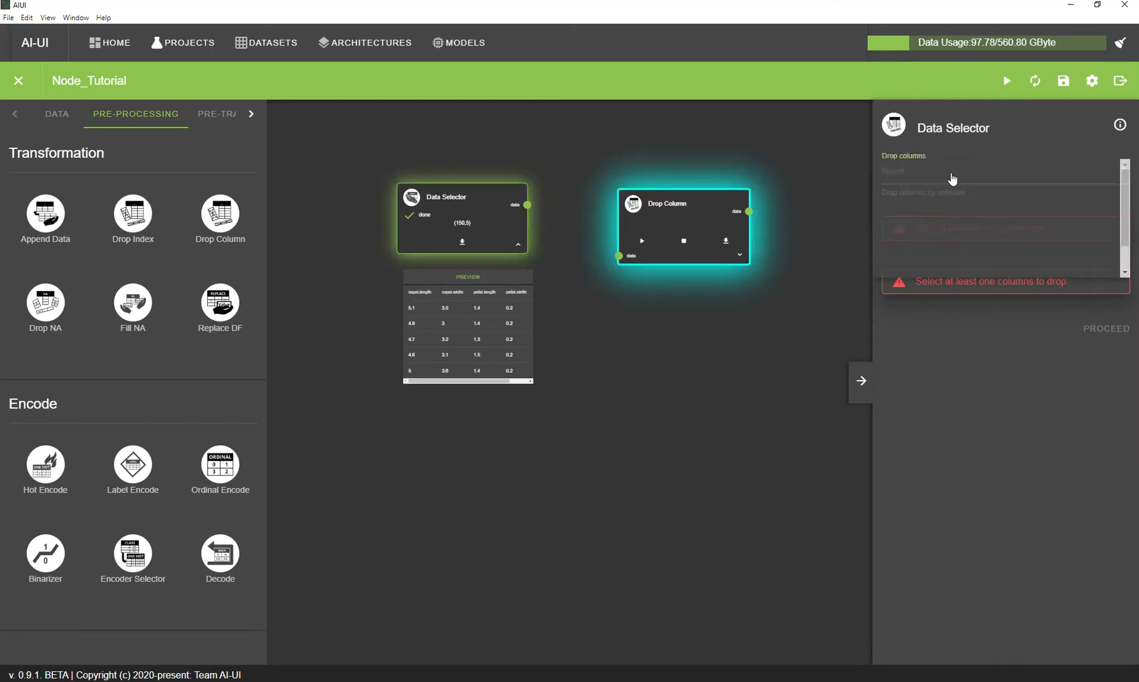
scroll(910, 223, down, 1)
click(820, 205)
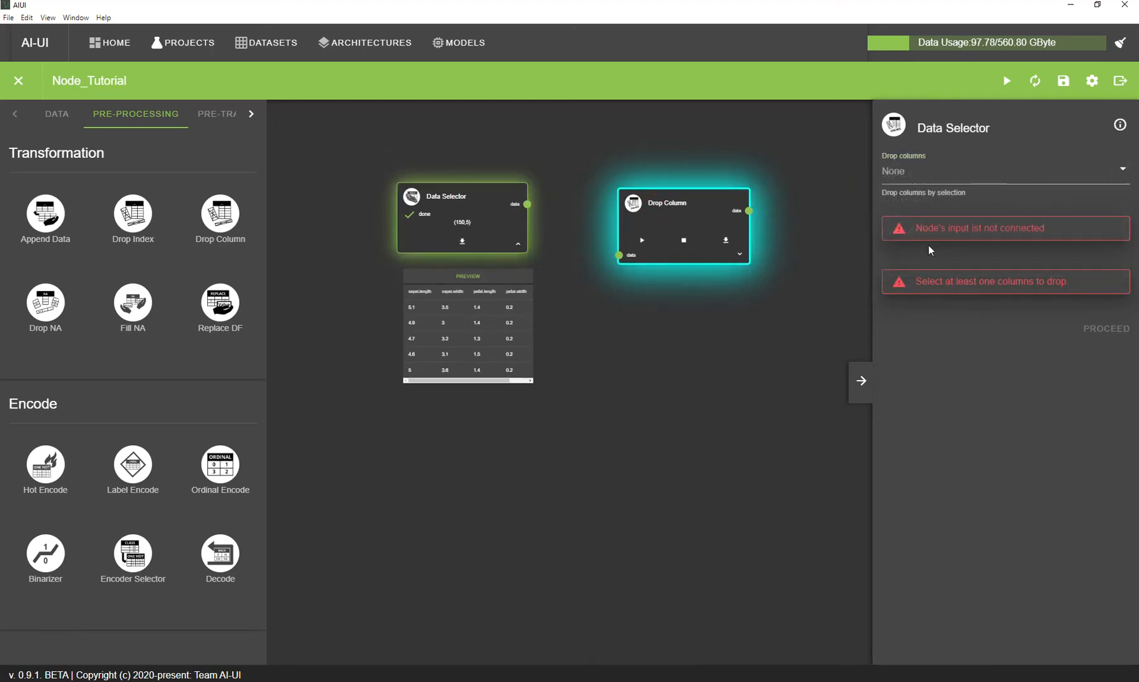
Step: Recheck the unconnected node's column choices and reconnect the Data Selector's data output to the Drop Column node
drag(527, 204, 565, 198)
click(1036, 184)
scroll(979, 226, up, 1)
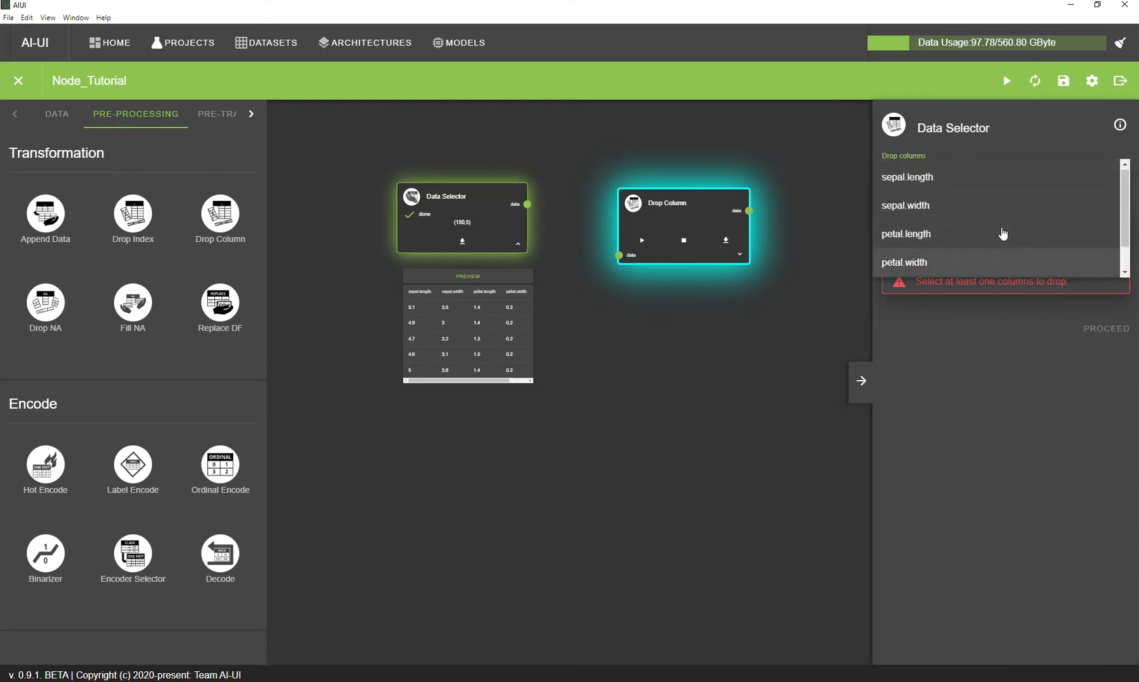
click(1052, 323)
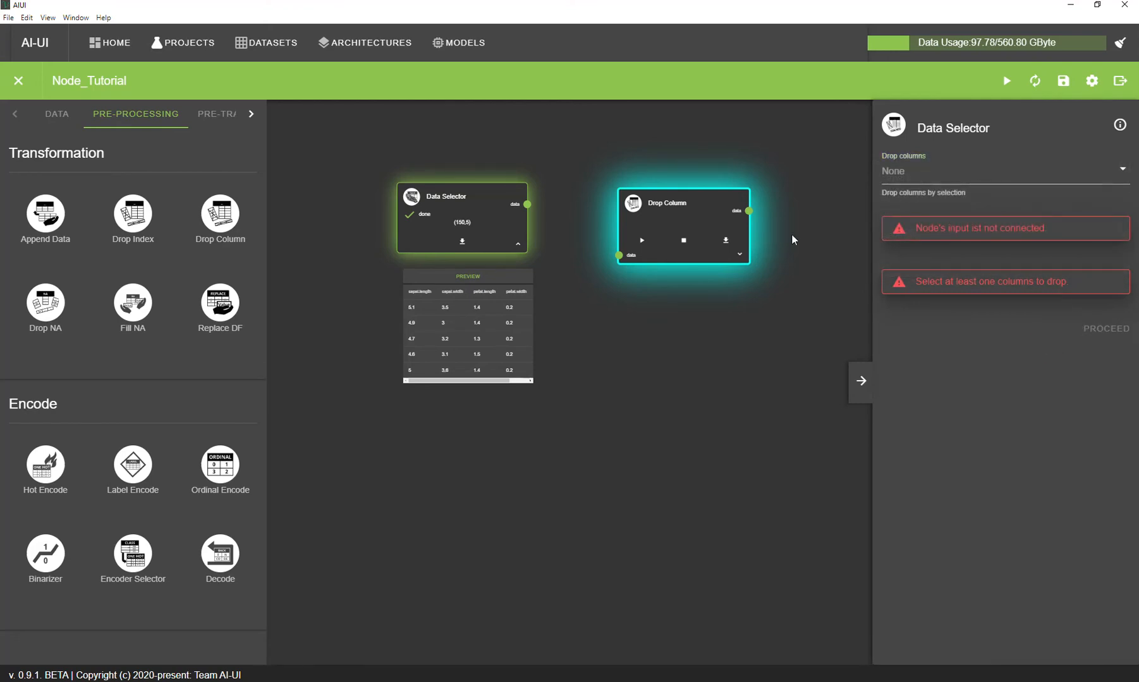
drag(594, 256, 619, 255)
drag(663, 218, 664, 206)
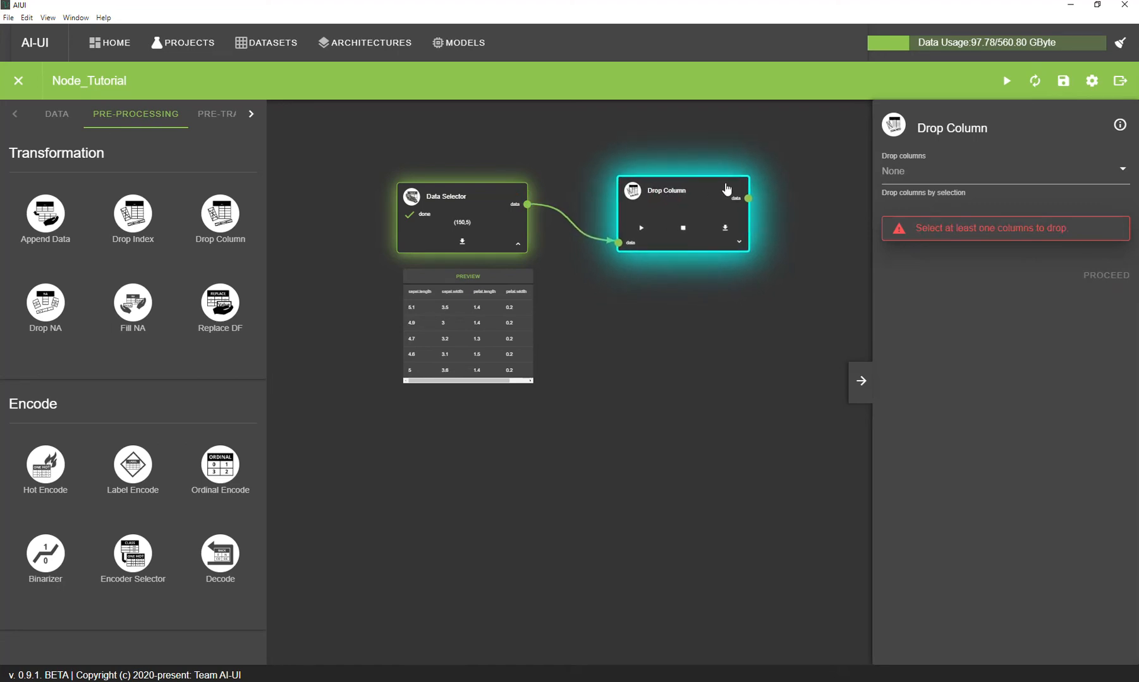
Step: Process the Drop Column node with variety, petal.length, petal.width and sepal.width as columns to drop, and expand its preview
click(963, 180)
scroll(1035, 254, down, 1)
scroll(1030, 259, up, 1)
click(1030, 259)
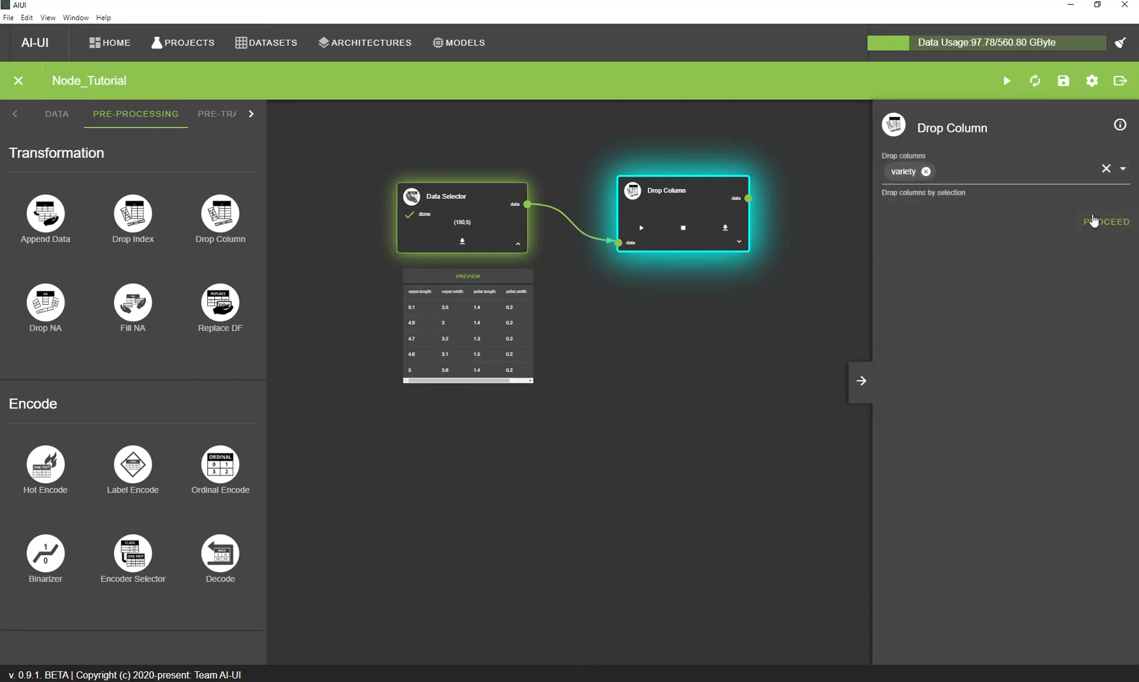
click(1059, 179)
click(997, 239)
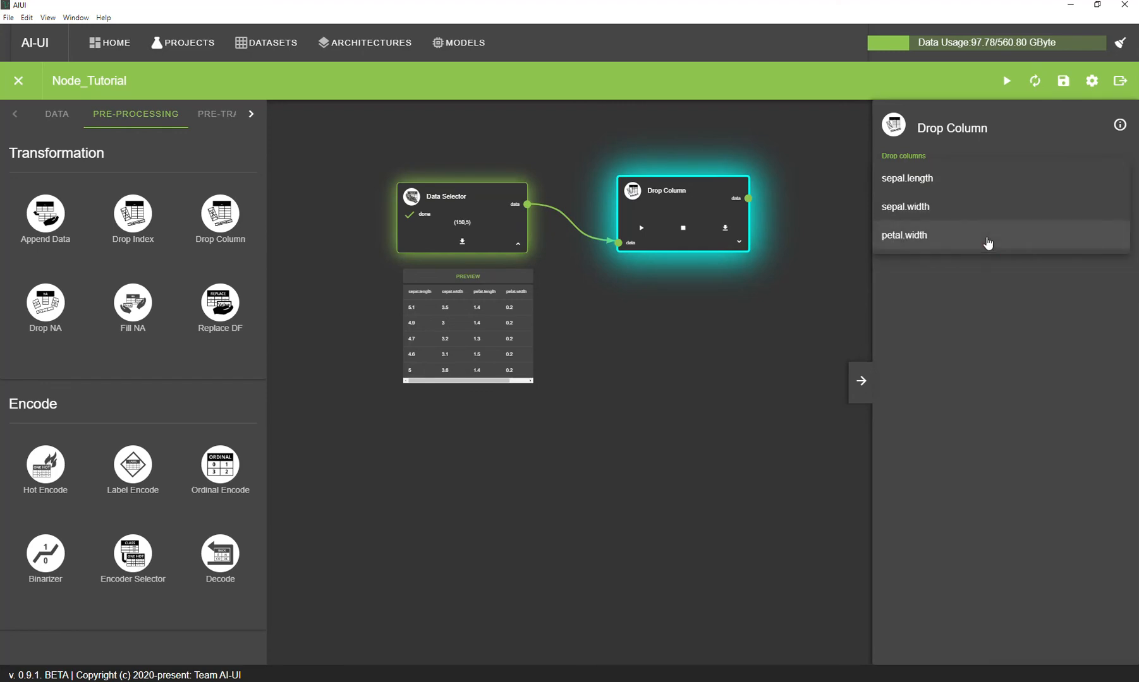
click(987, 242)
click(986, 218)
click(1100, 245)
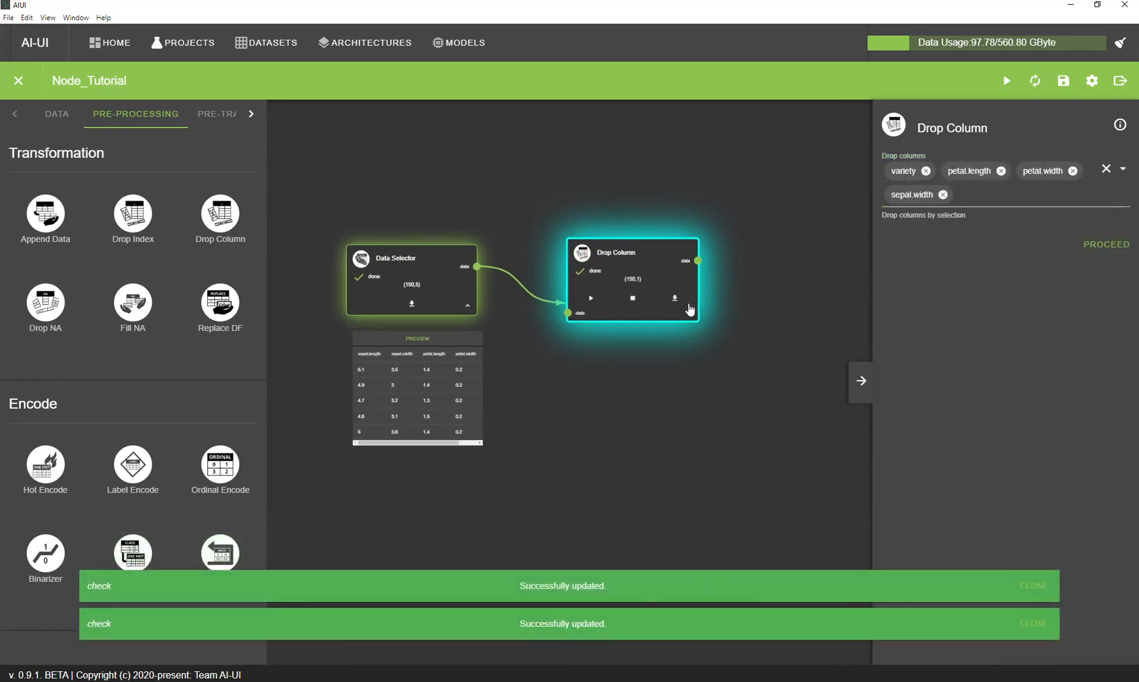
click(688, 306)
scroll(668, 380, up, 3)
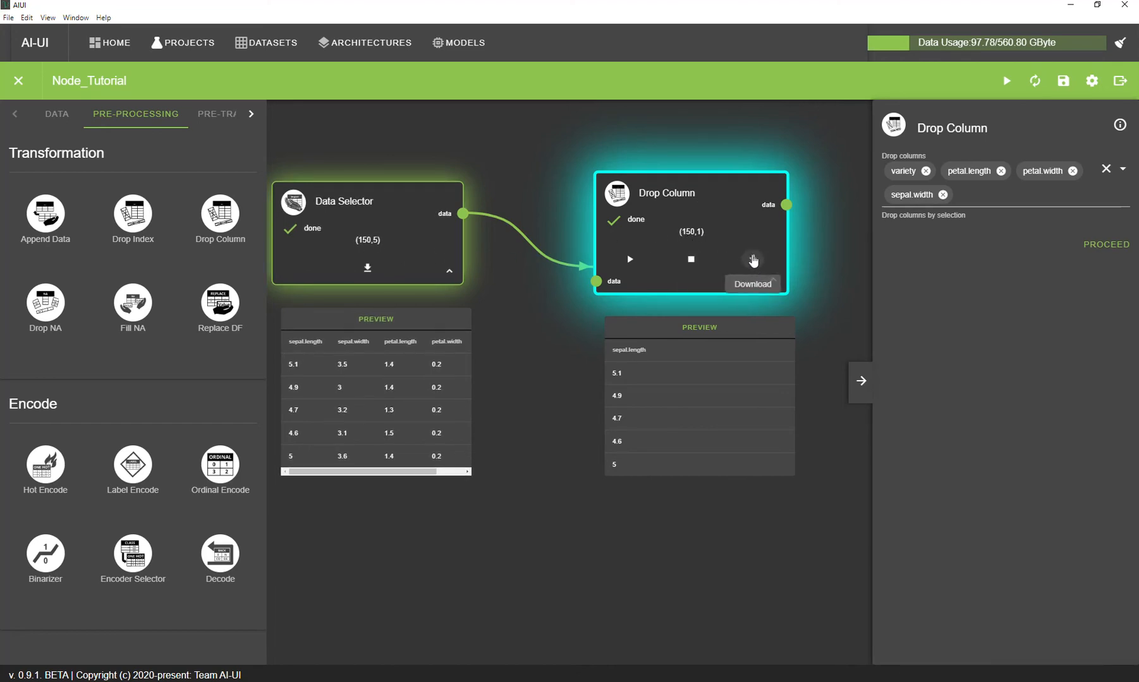
Step: Delete the Drop Column node and add a Drop NA node with a Fill NA node below it
click(709, 216)
scroll(655, 211, down, 2)
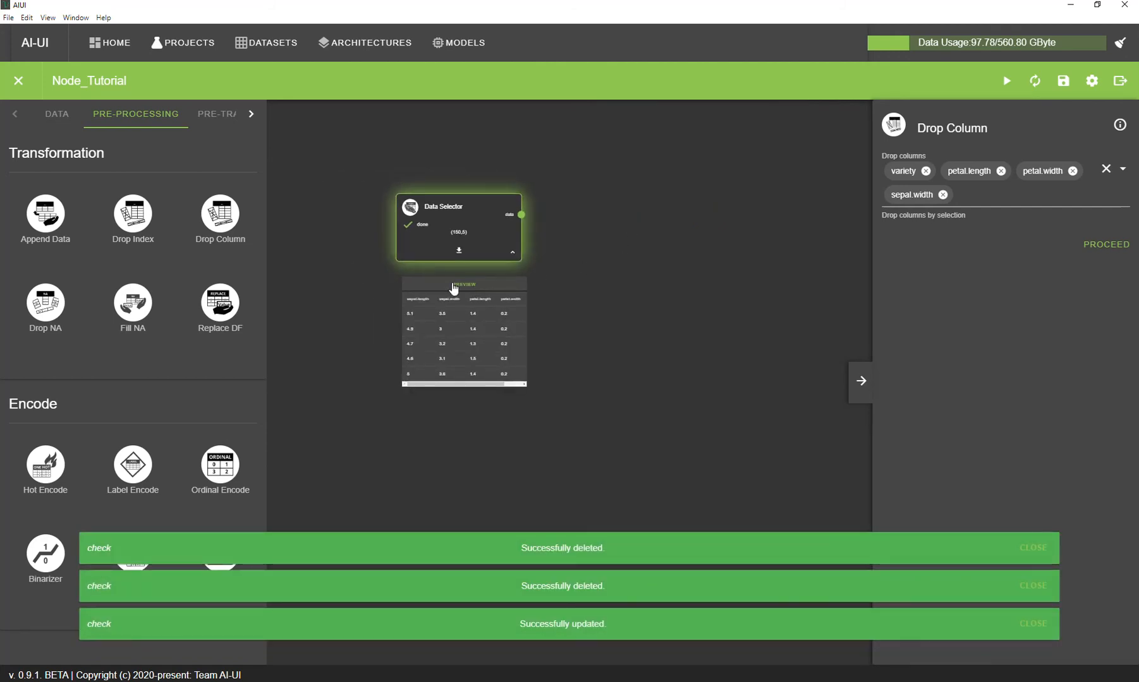
drag(40, 311, 643, 192)
drag(136, 305, 679, 316)
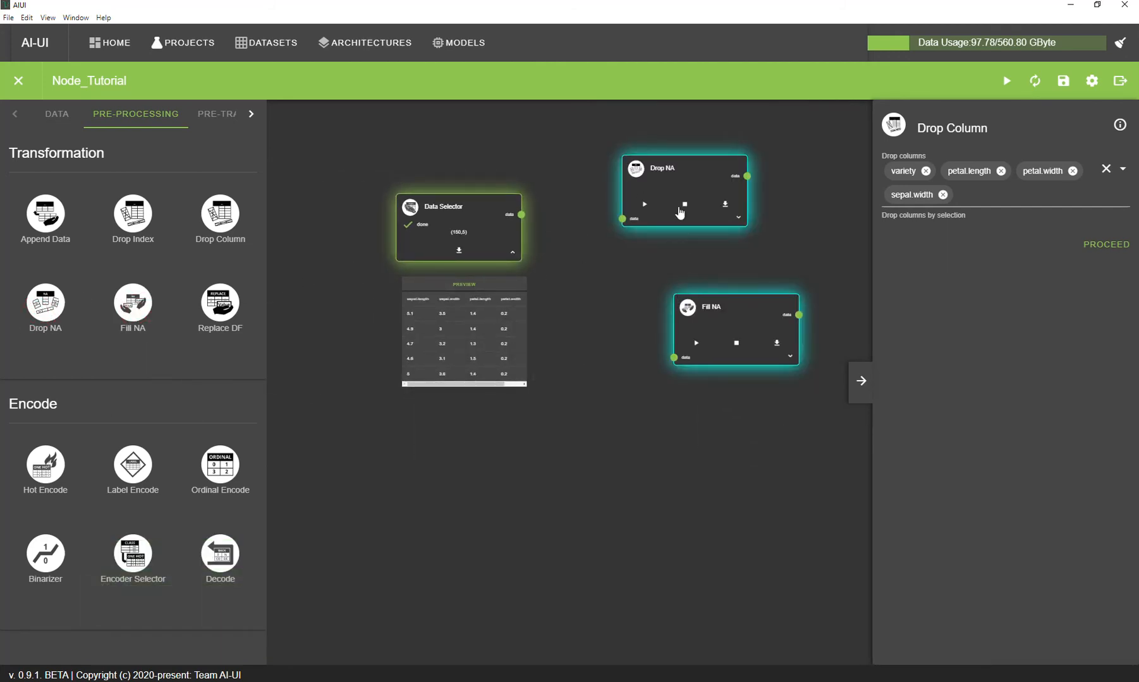
Step: Examine the Drop NA and Fill NA nodes' settings, including axis, how, threshold, limit and fill value
click(681, 221)
click(748, 312)
drag(771, 322, 716, 314)
click(716, 178)
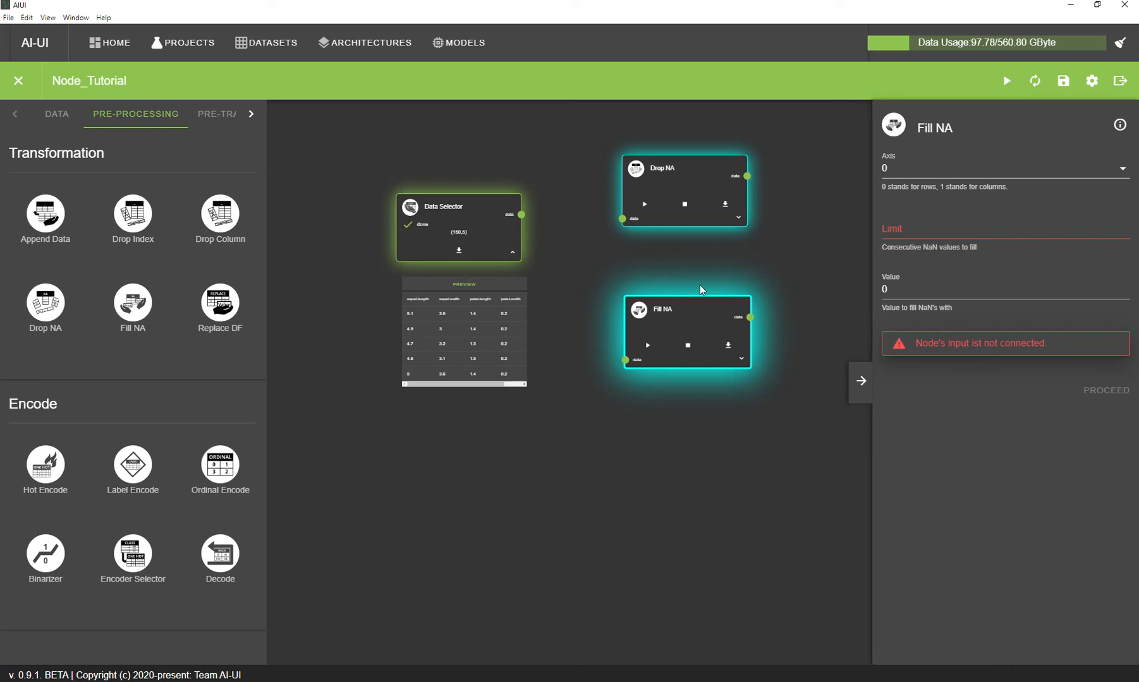
click(671, 194)
click(707, 348)
double_click(896, 290)
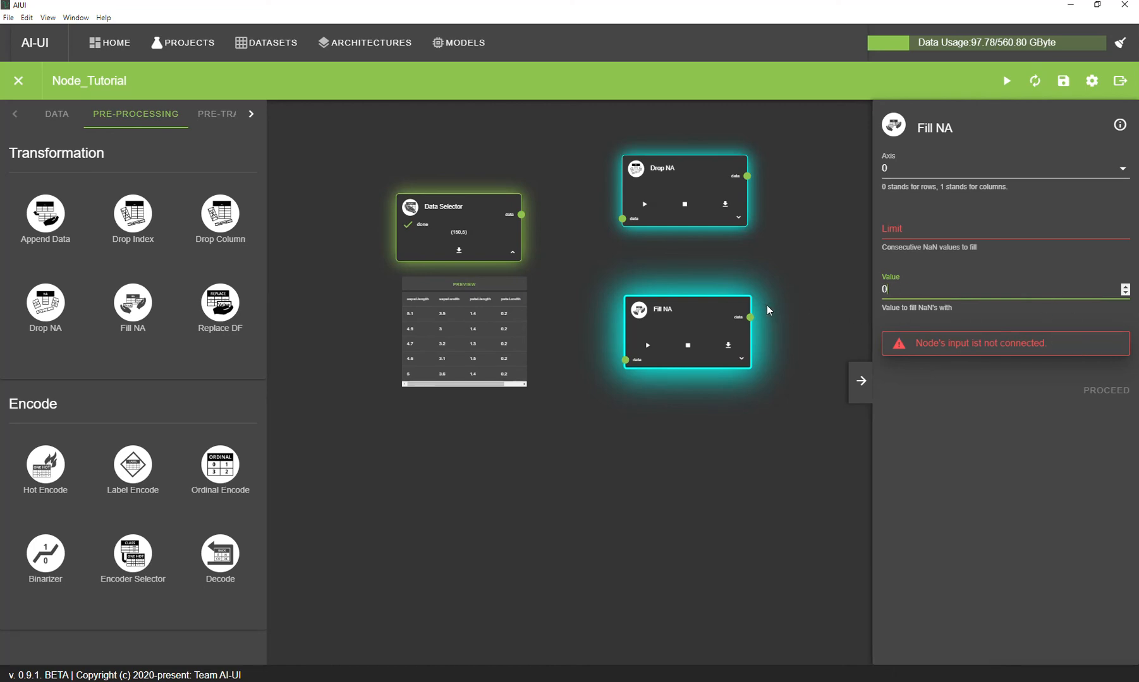
Step: Delete the Fill NA node and the Drop NA node from the canvas
right_click(681, 318)
click(686, 321)
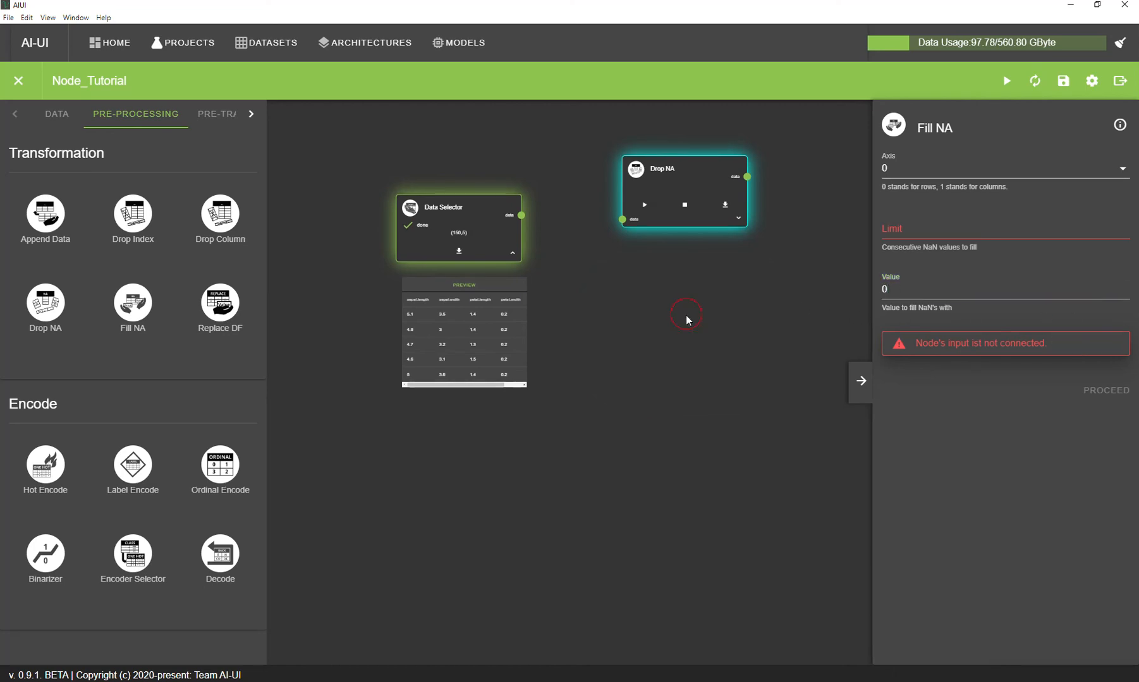
right_click(676, 179)
click(679, 183)
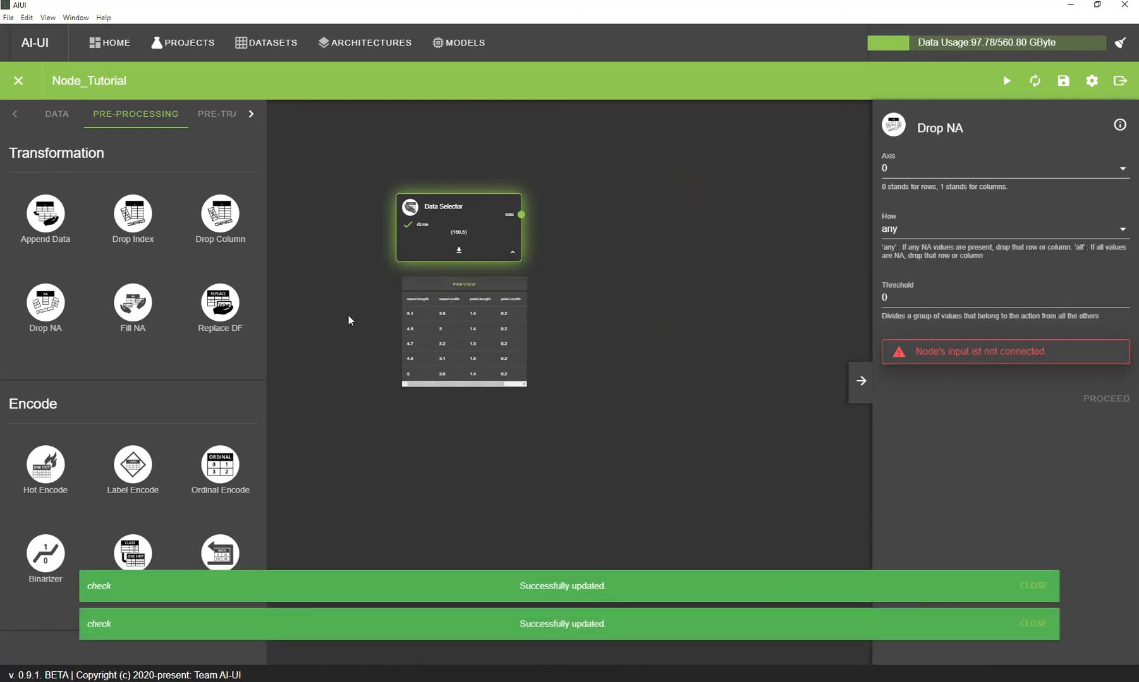
Step: Add a Replace DF node and connect the Data Selector's data output to its input
drag(230, 310, 695, 249)
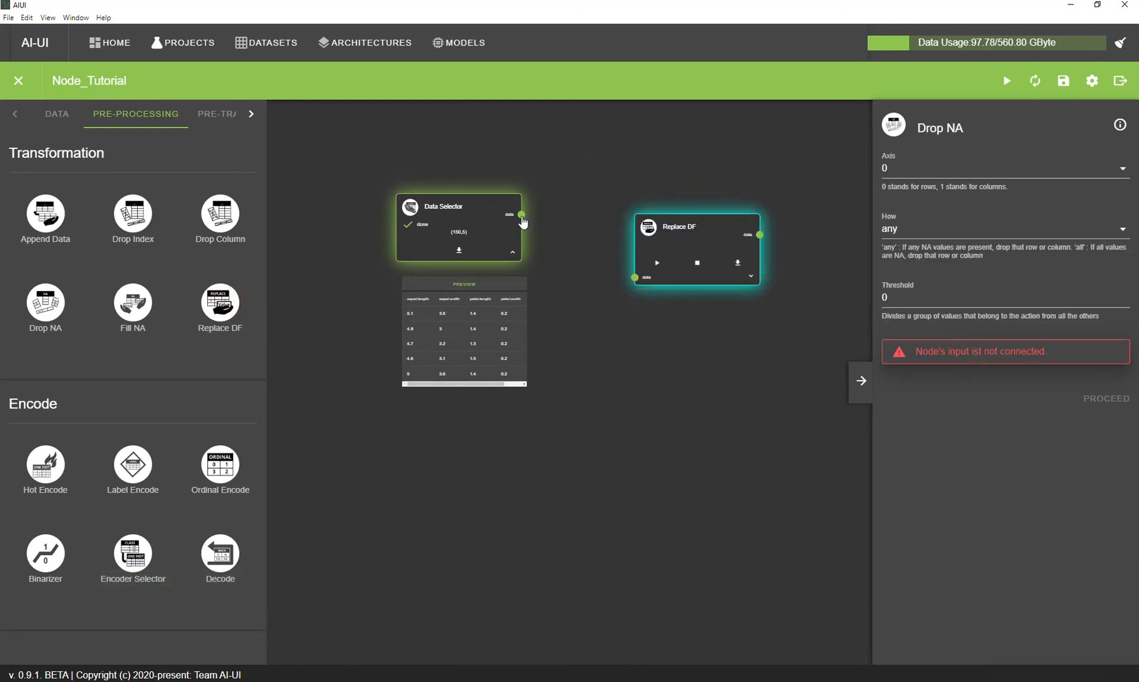
drag(521, 215, 634, 277)
drag(705, 232, 694, 211)
drag(809, 293, 753, 342)
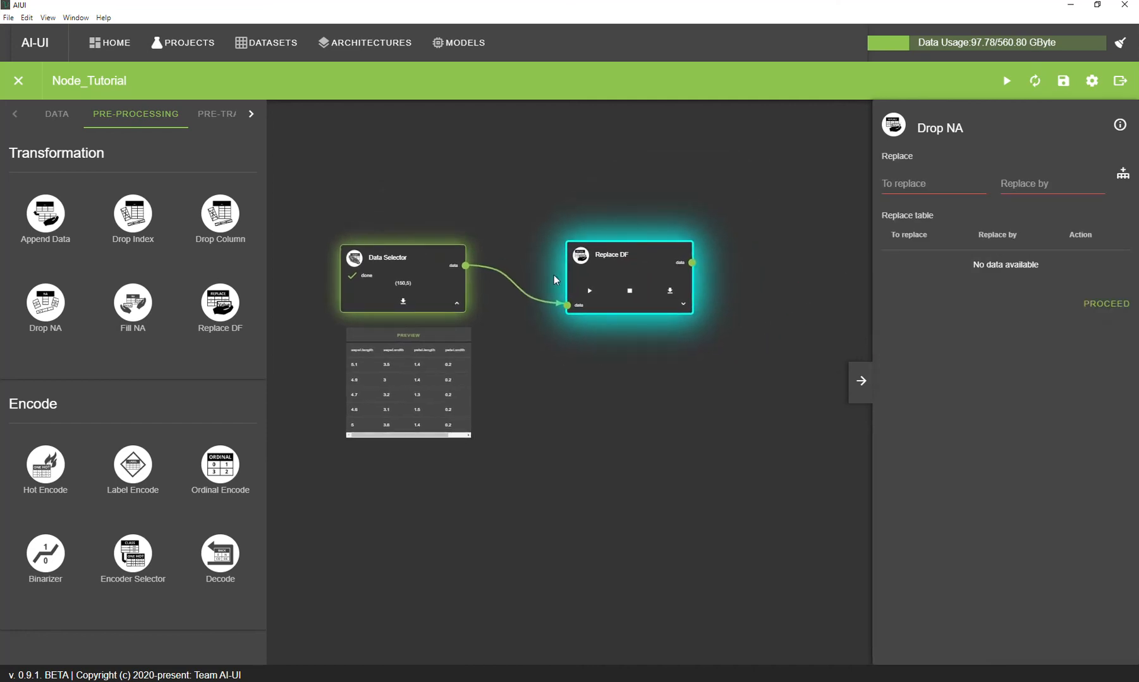
Step: Add a replacement of 3 by 81 to the Replace DF node, process it and expand its preview table
scroll(508, 278, up, 4)
drag(543, 324, 565, 341)
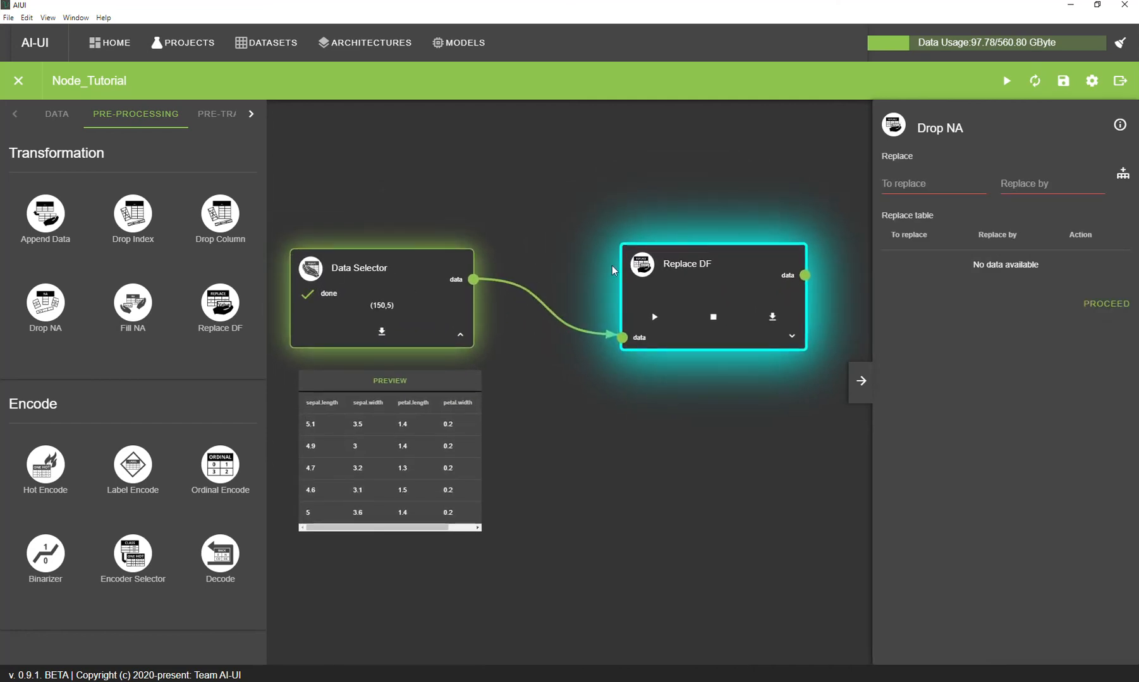
click(895, 183)
click(934, 184)
text(3)
click(1020, 184)
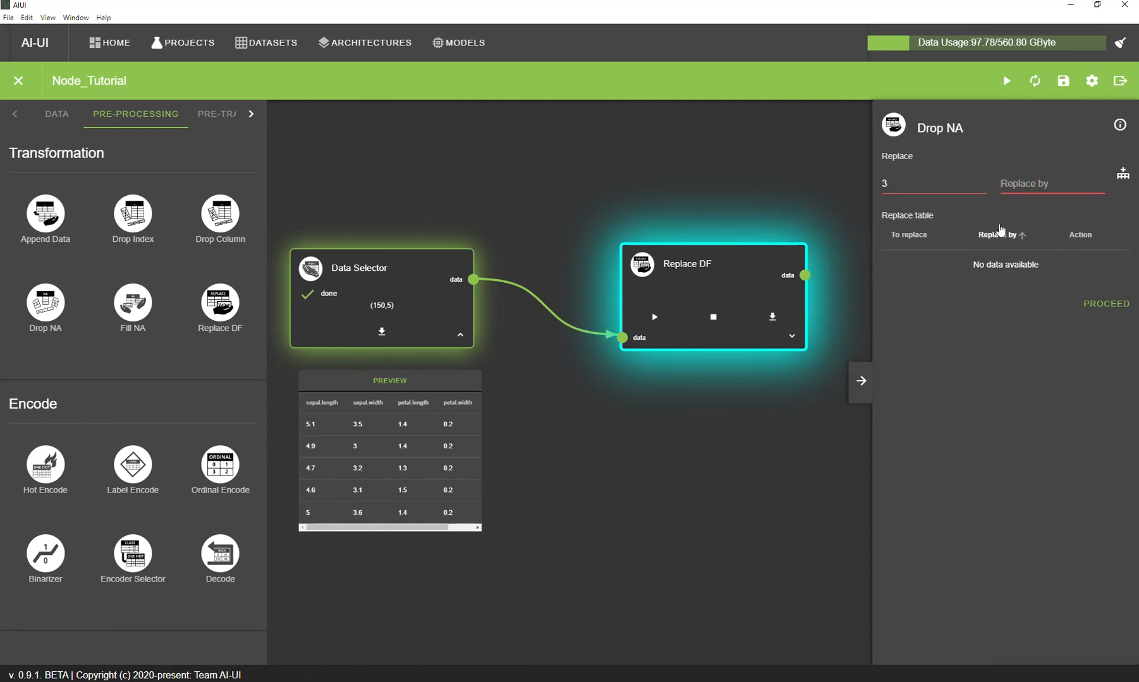
text(81)
click(1123, 173)
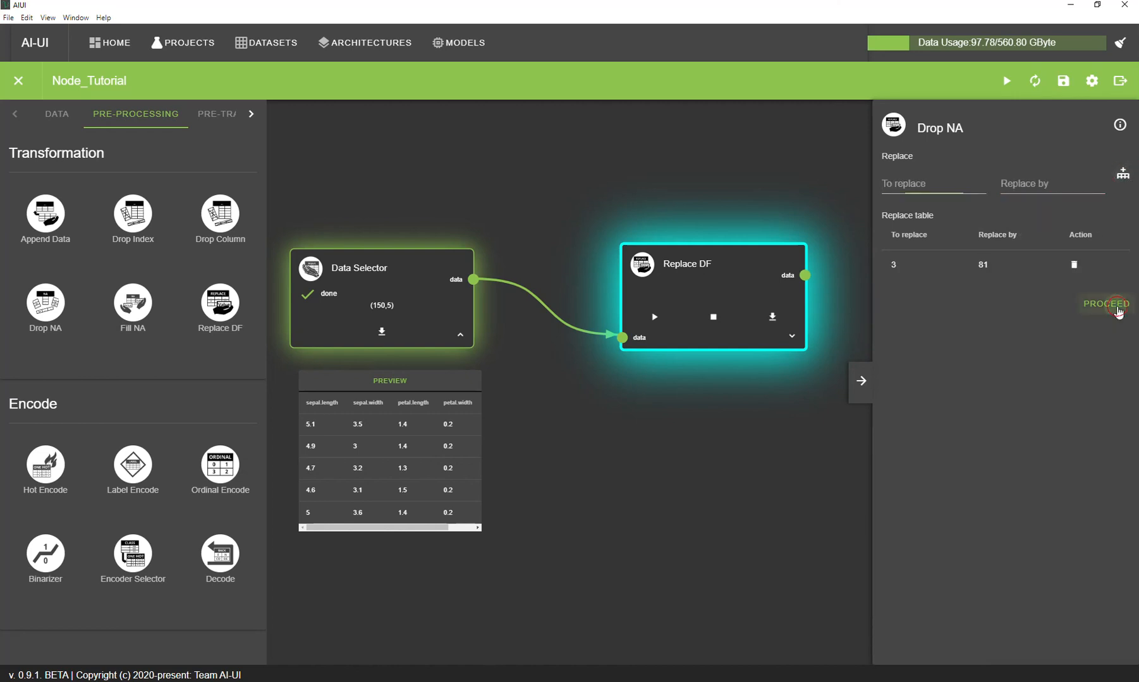
click(1116, 306)
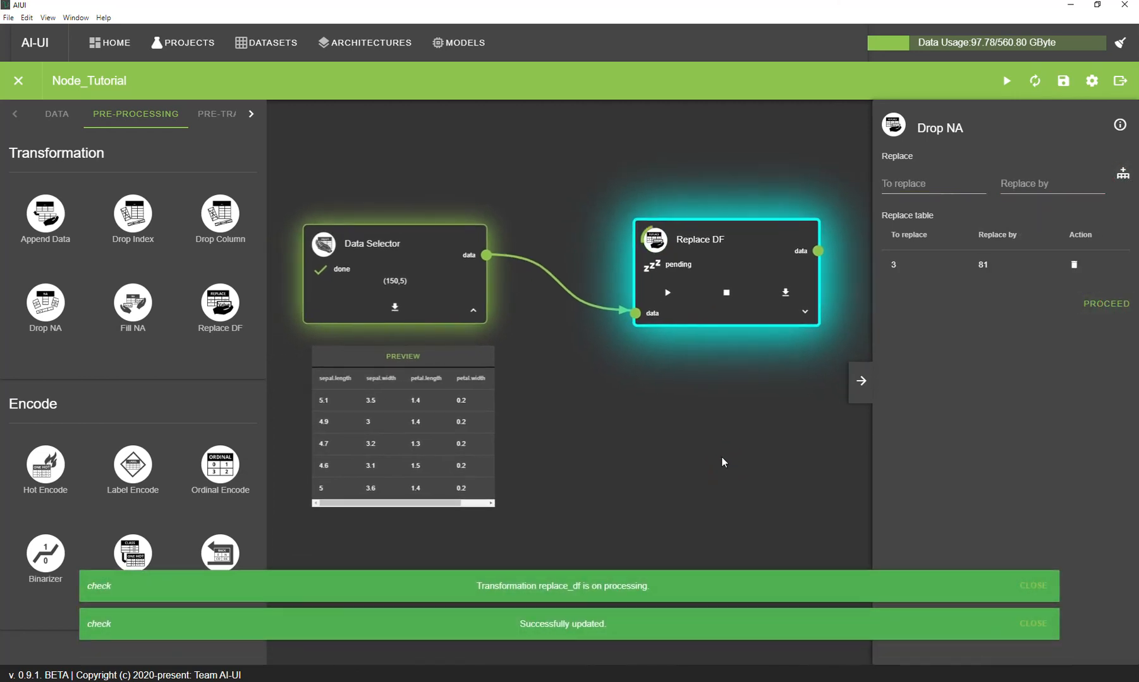
drag(729, 222, 662, 219)
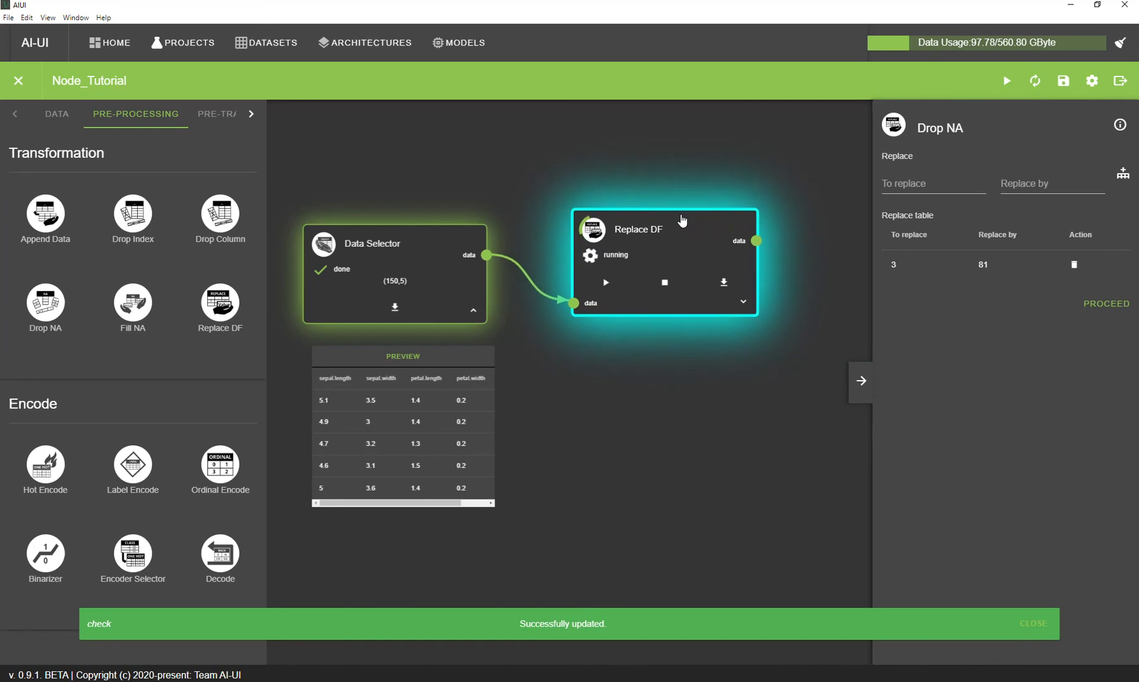
click(738, 318)
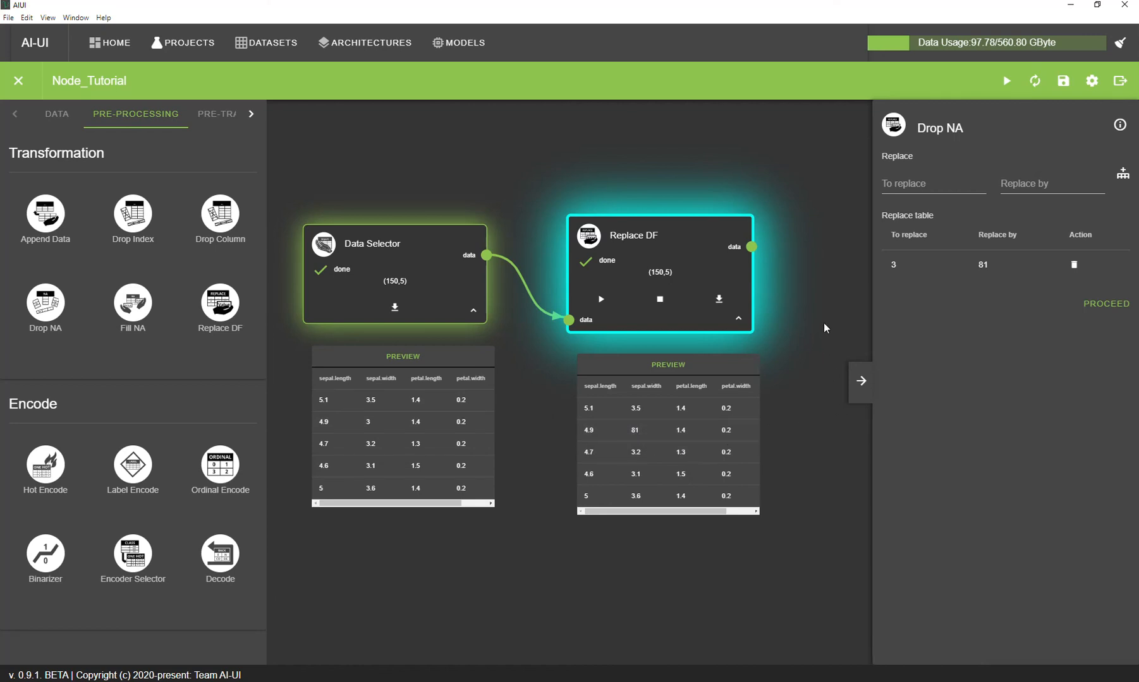
Step: Delete the Replace DF node, leaving only the Data Selector on the canvas
right_click(665, 240)
click(660, 243)
drag(611, 277, 725, 266)
scroll(758, 297, down, 2)
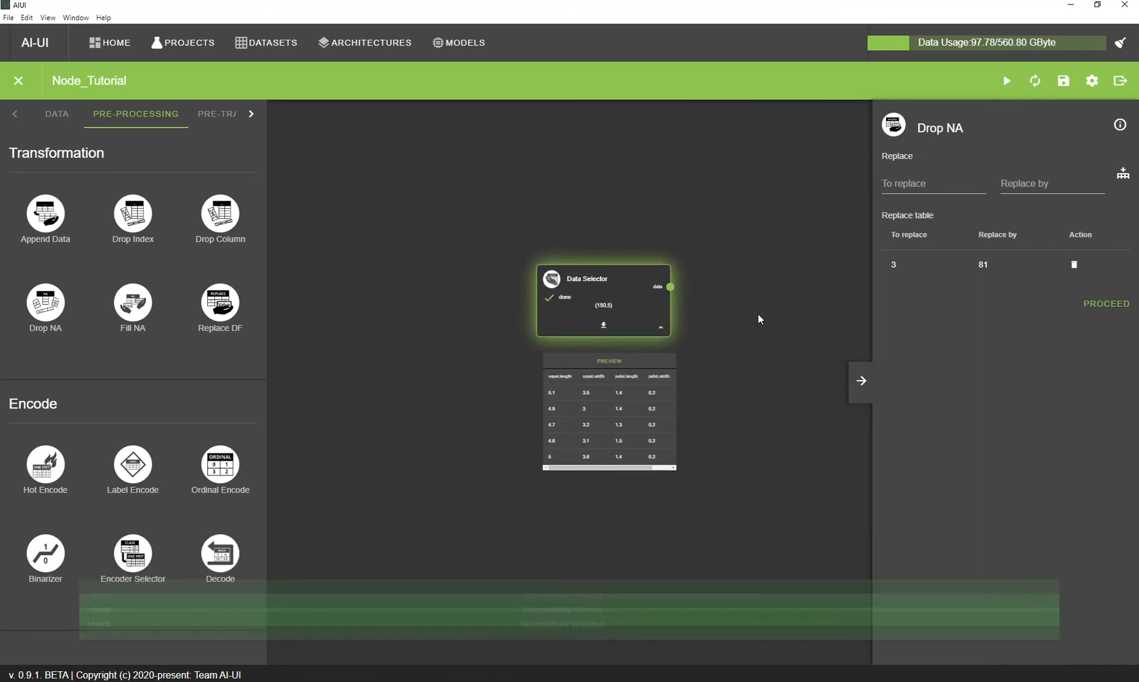